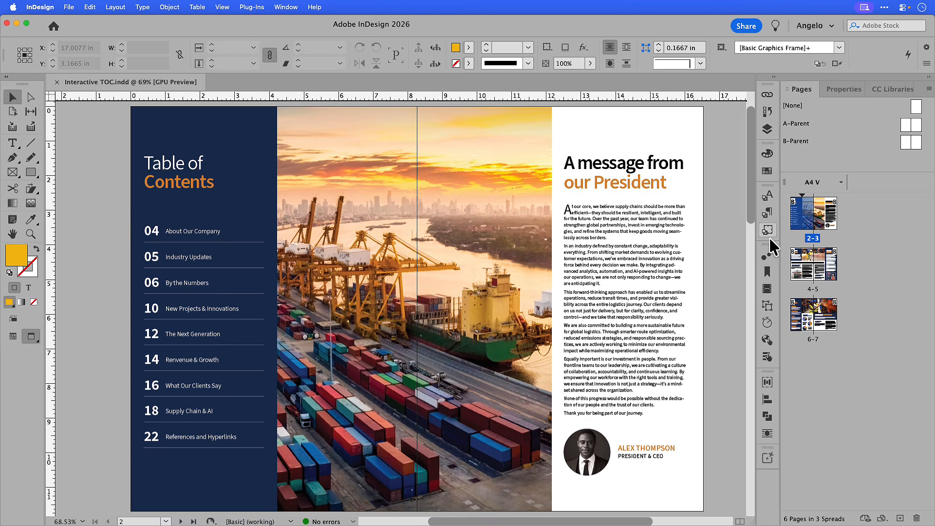
Look through spreads 4-5 and 6-7, and return to the table of contents spread on pages 2-3.
double_click(799, 268)
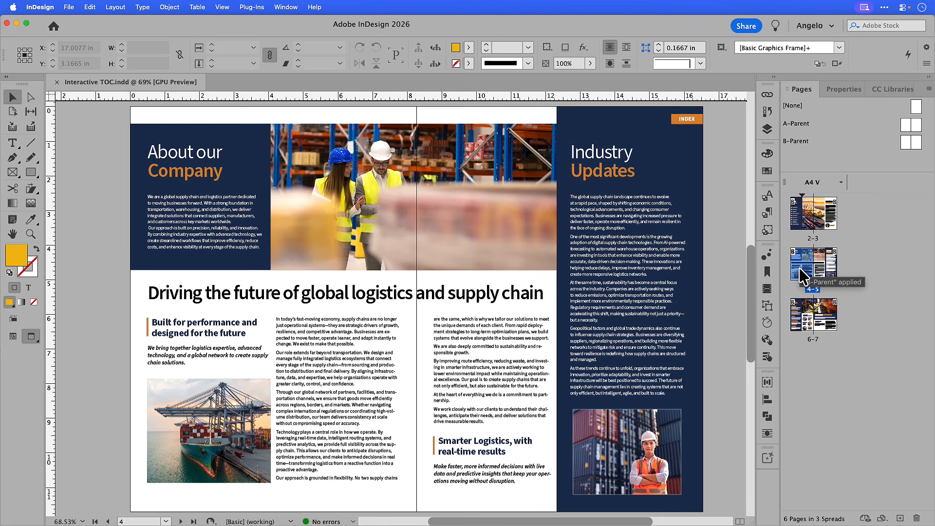
double_click(800, 324)
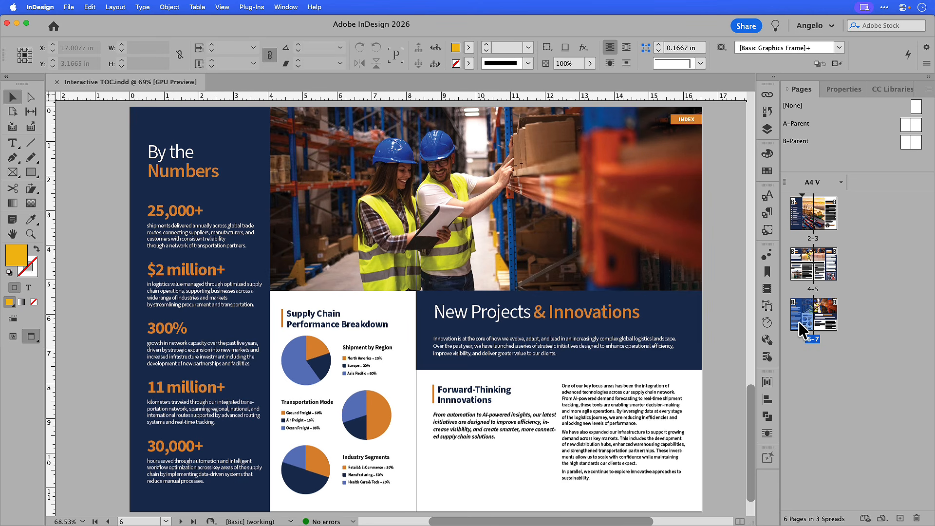
double_click(797, 219)
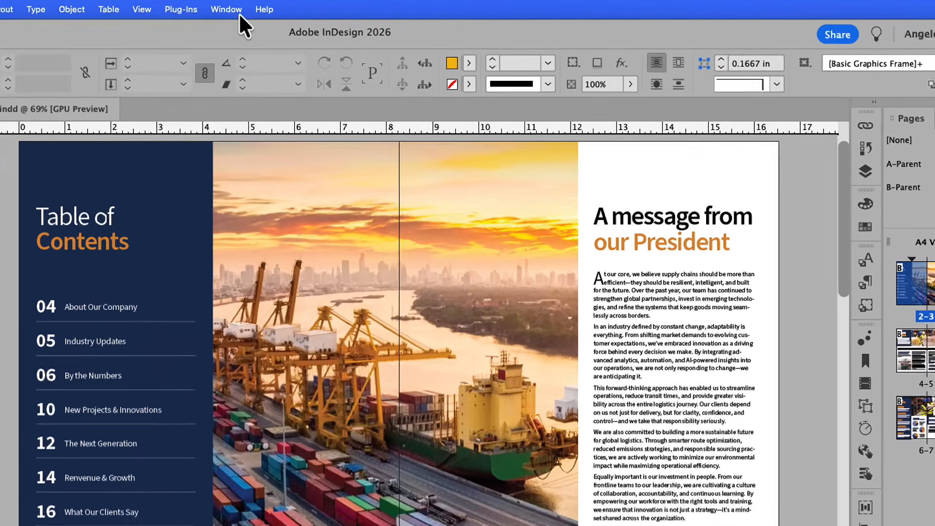
left_click(286, 7)
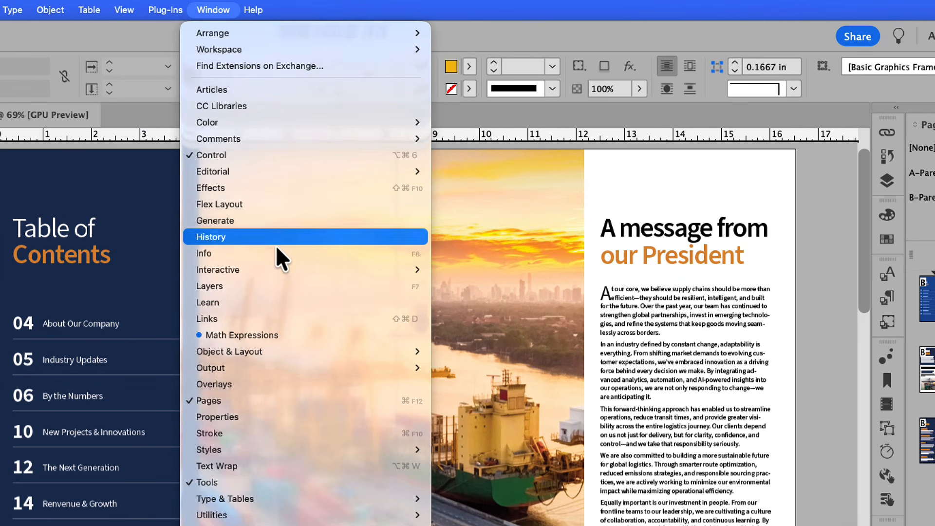
mouse_move(280, 269)
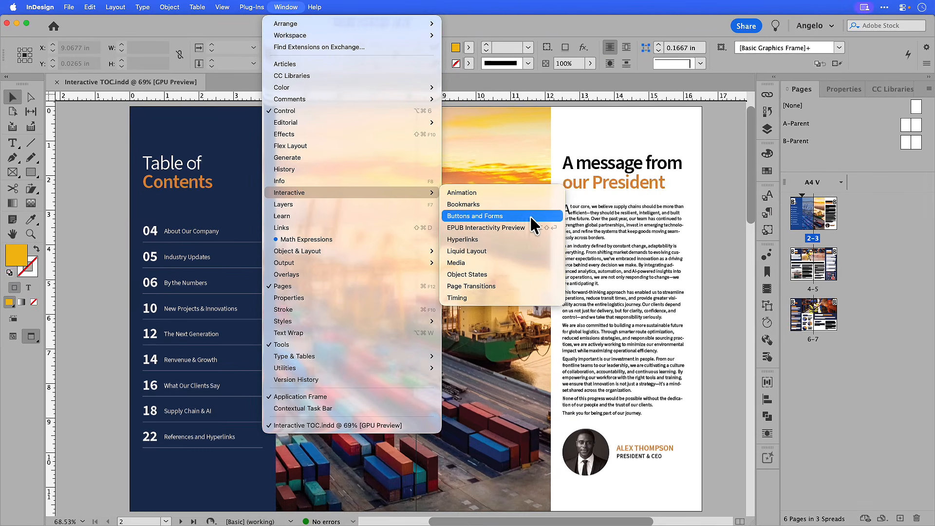
left_click(778, 269)
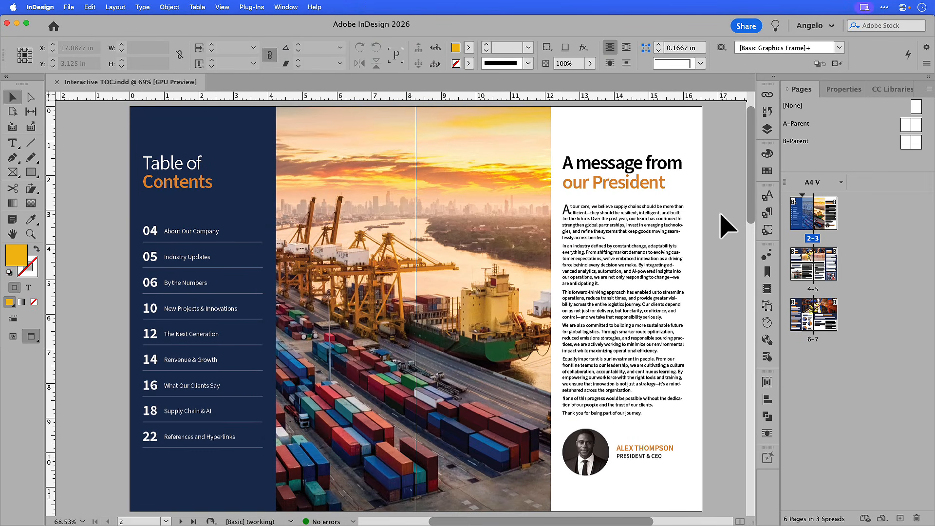
Float the Buttons and Forms panel over the page, group Bookmarks with it, and leave Buttons and Forms in front.
left_click(766, 271)
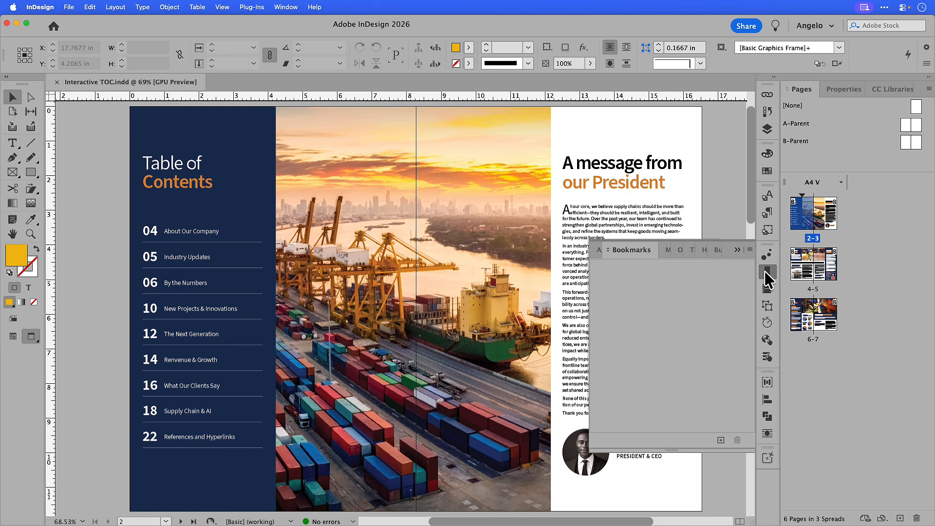
left_click(770, 358)
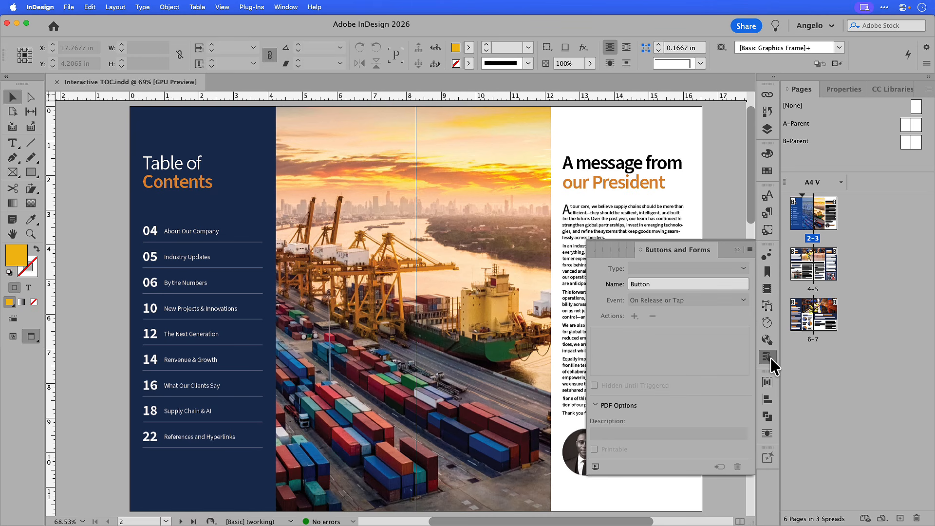
left_click_drag(672, 251, 384, 153)
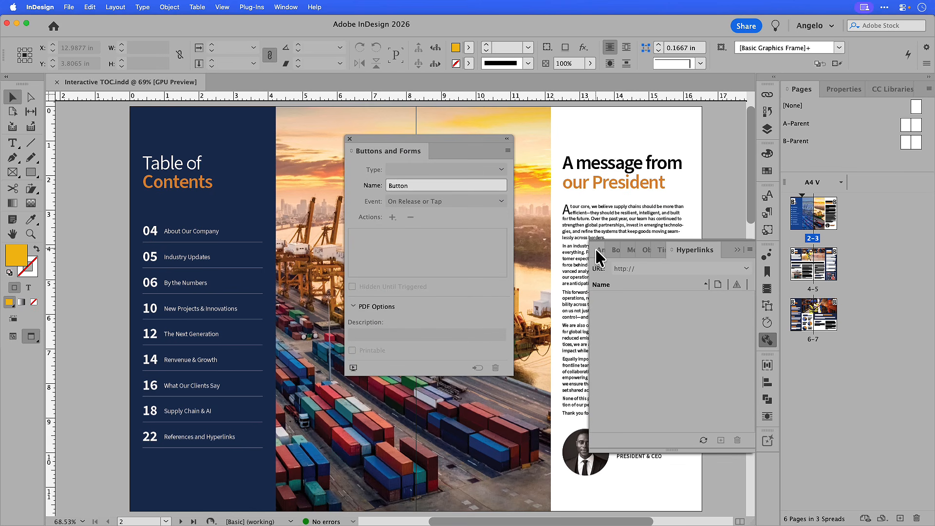
left_click(614, 250)
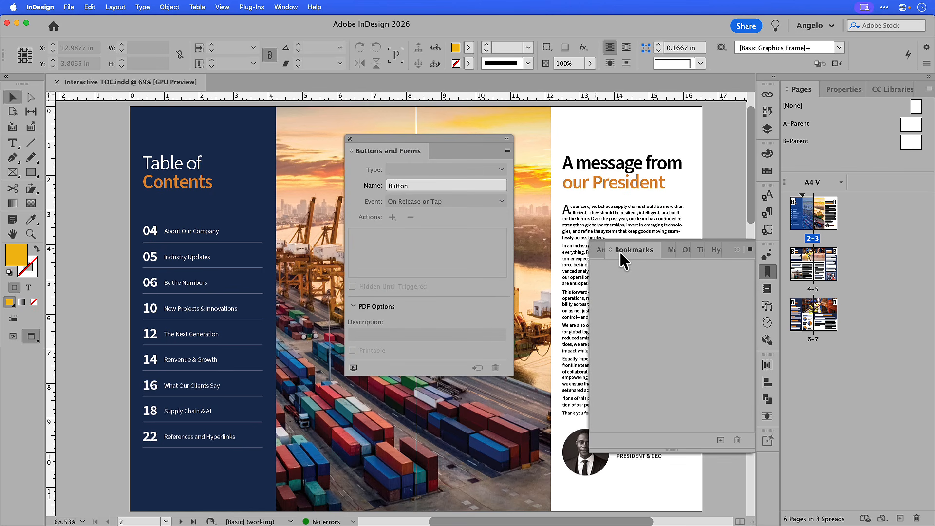
left_click_drag(644, 250, 450, 157)
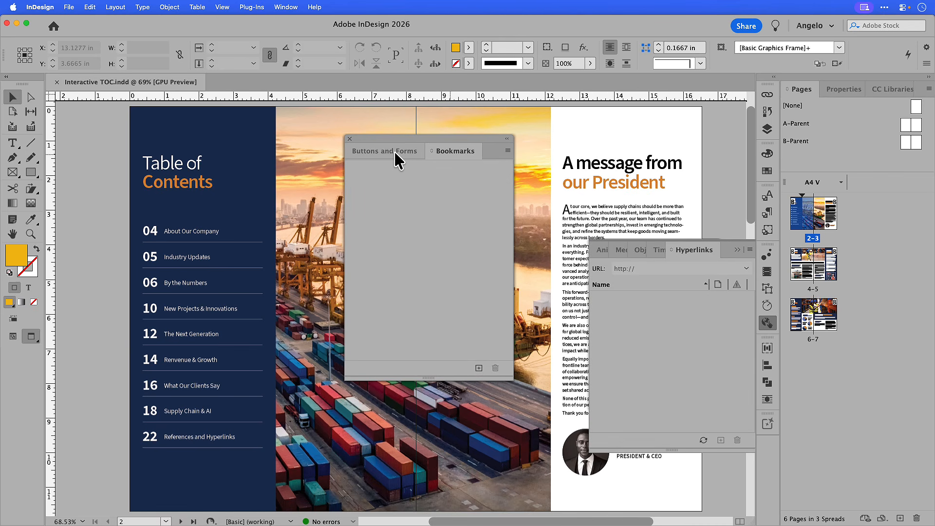
left_click(393, 150)
left_click(443, 153)
left_click(409, 152)
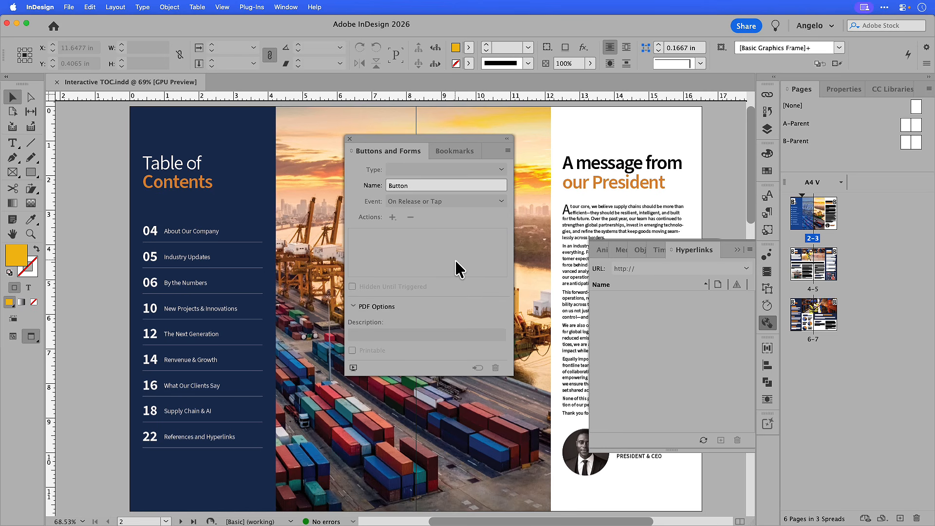
Convert the "About Our Company" entry in the table of contents into a button named "Index Button 1".
left_click(238, 235)
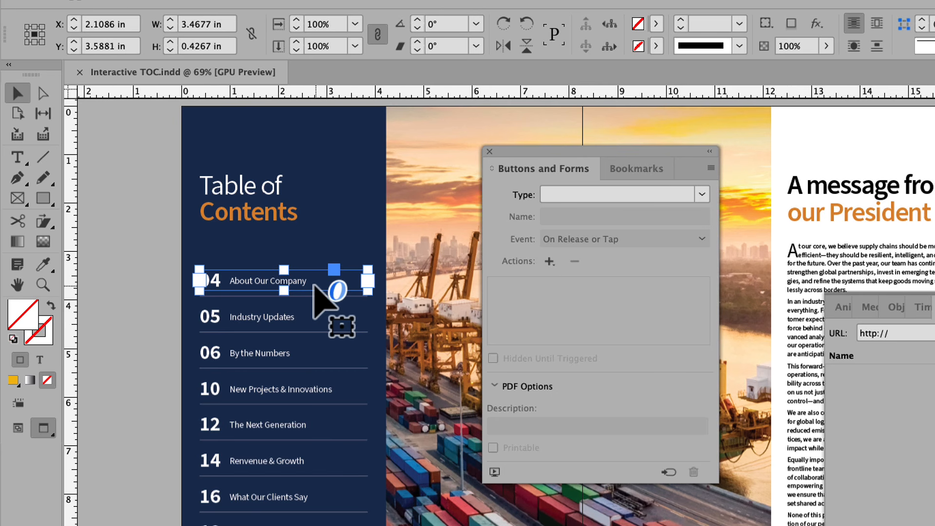
left_click(598, 198)
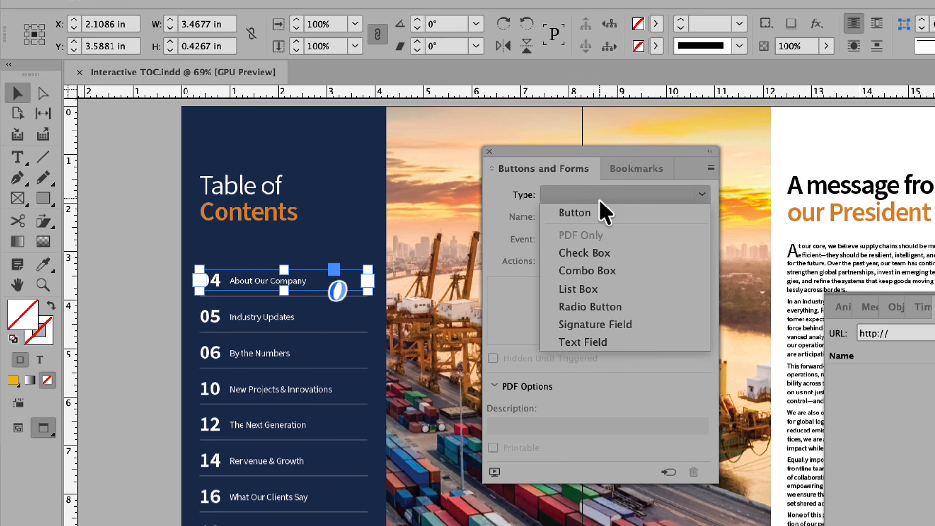
left_click(600, 215)
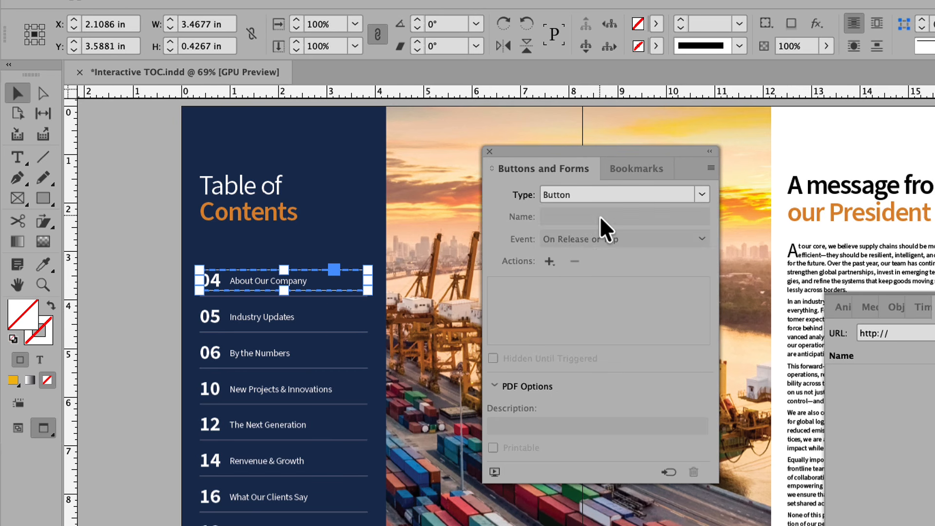
left_click_drag(600, 215, 553, 215)
type("Index Button 1")
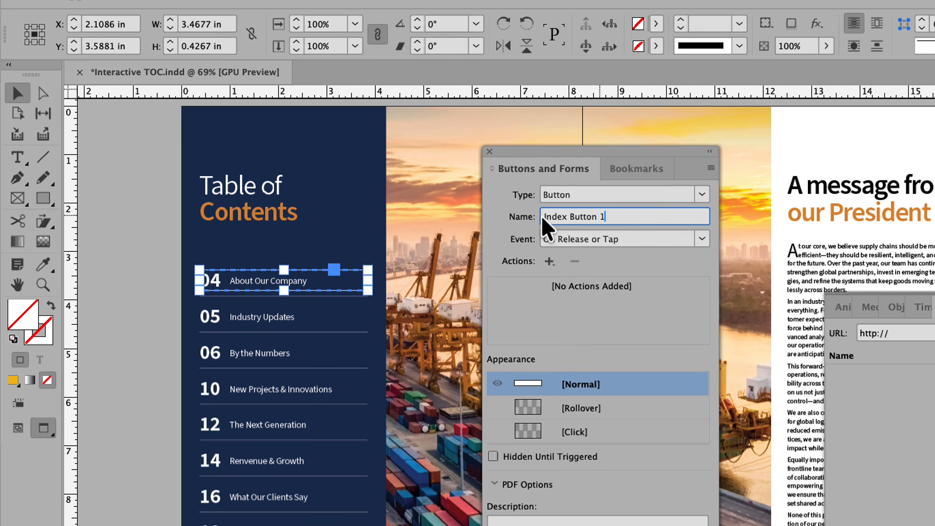
key("Return")
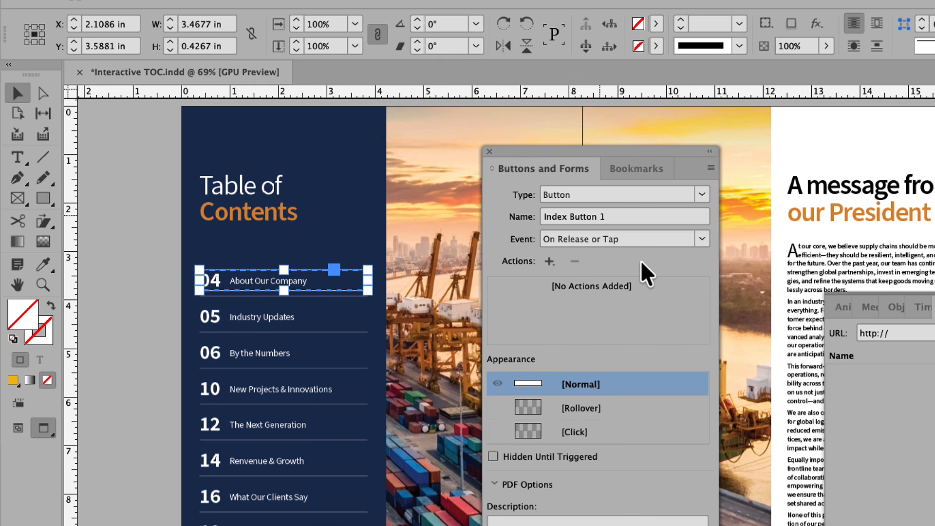
left_click(551, 264)
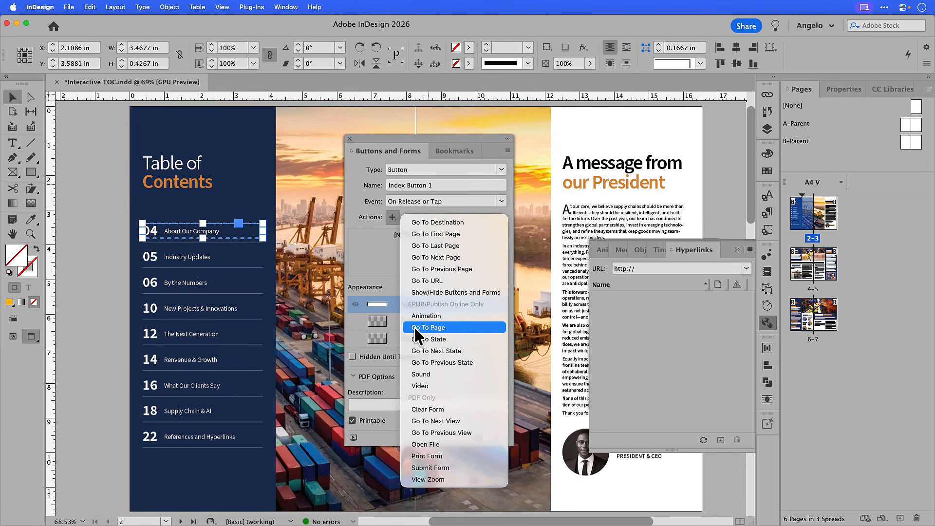
left_click(90, 288)
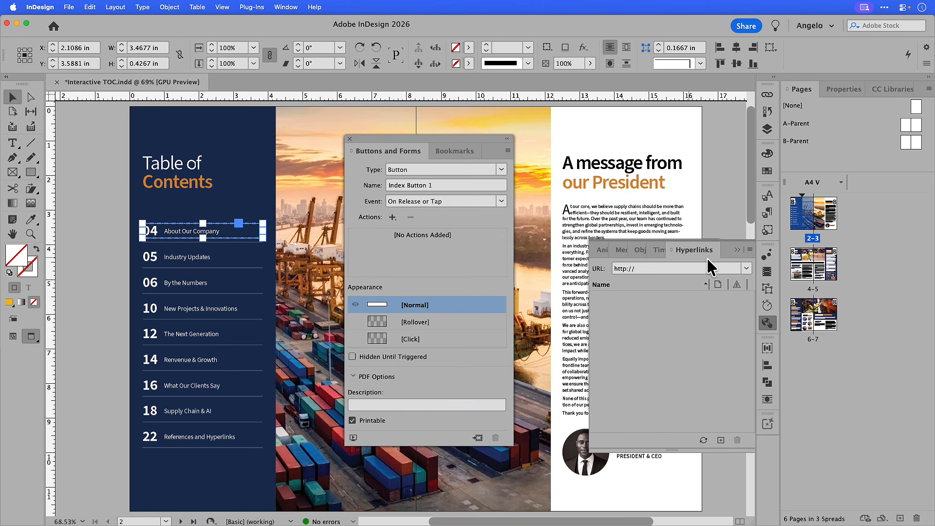
Add a bookmark named "About Our Company" for page 4.
double_click(806, 275)
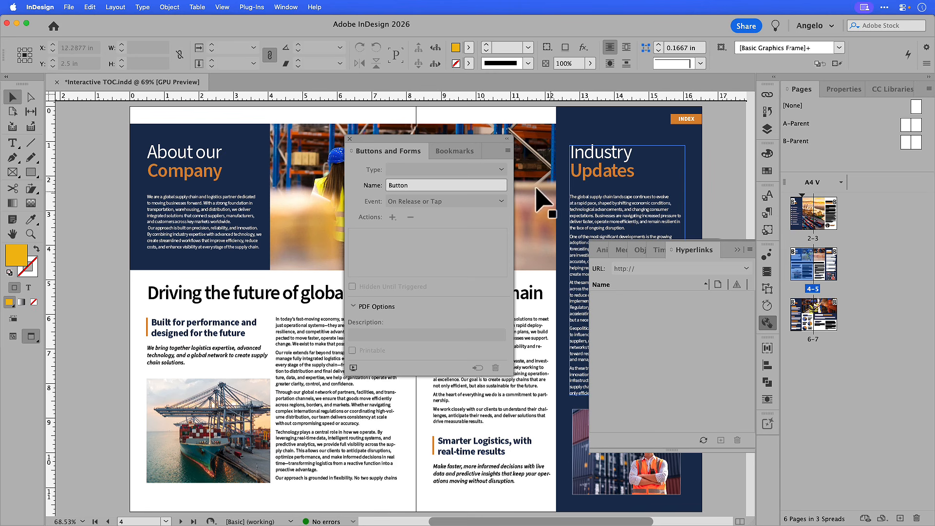
left_click(469, 153)
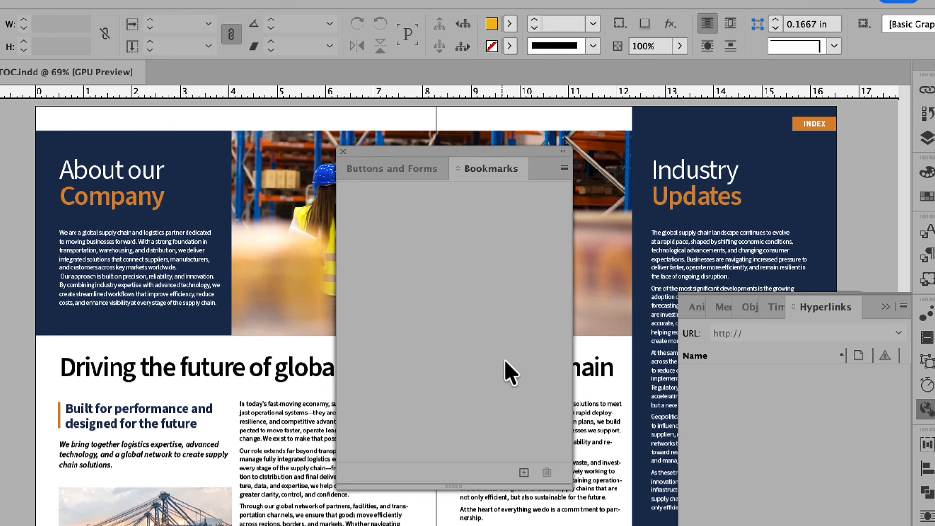
left_click(524, 472)
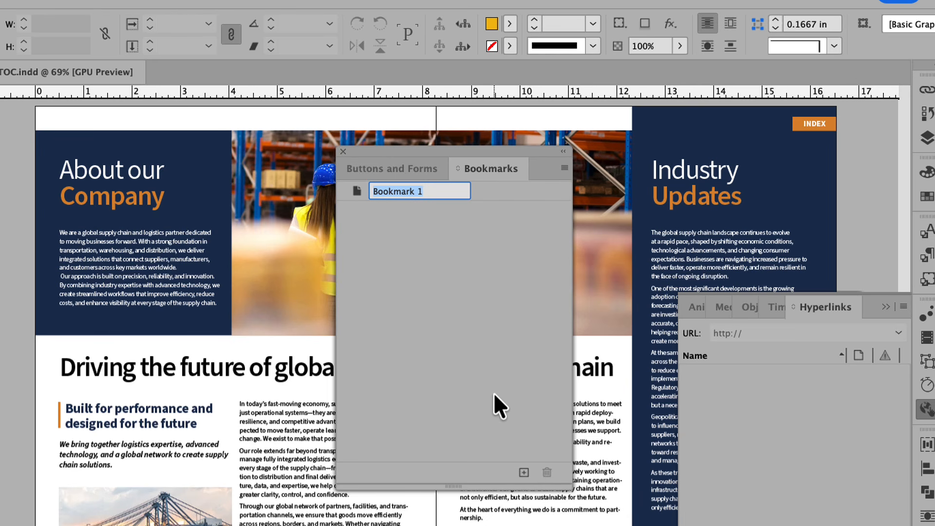
type("About ")
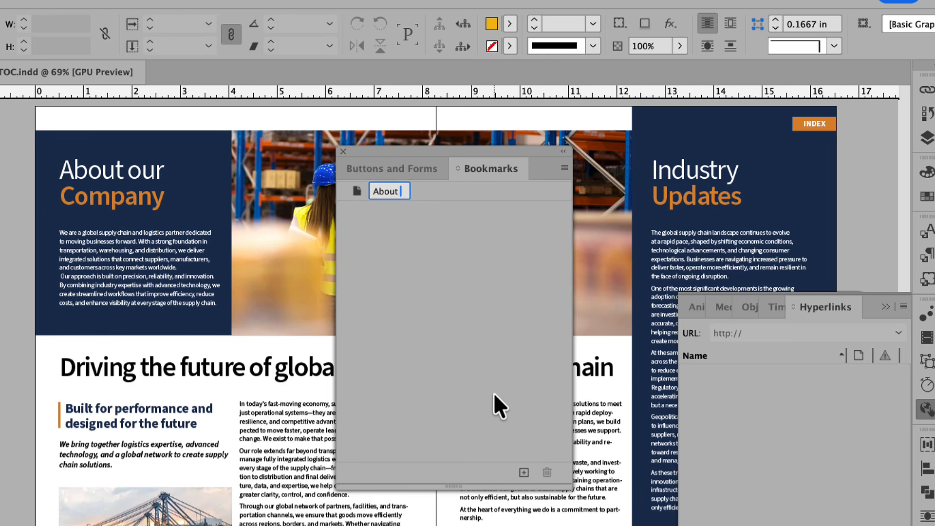
type("Our Company")
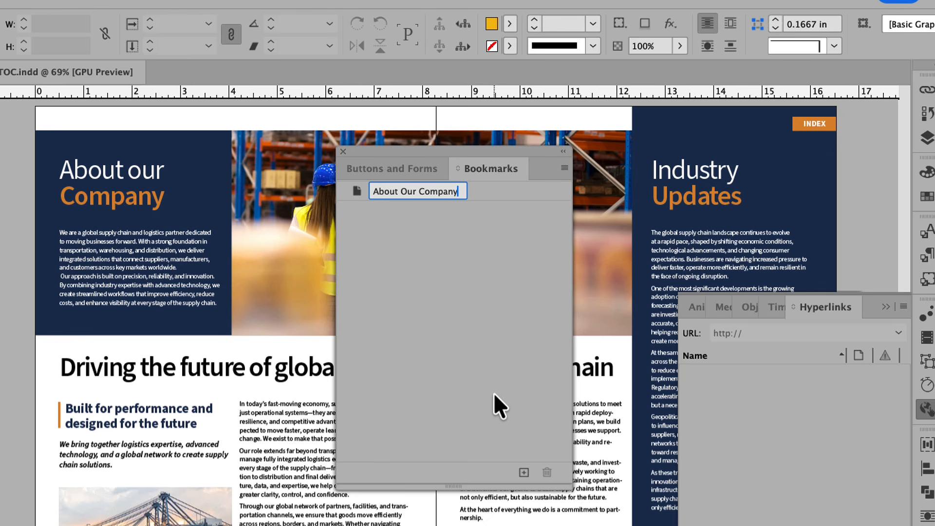
key("Return")
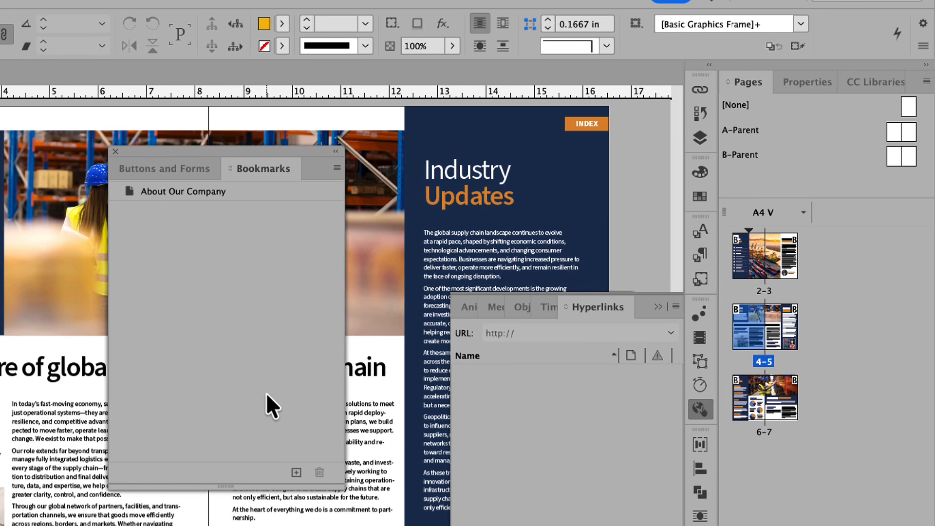
Add a bookmark named "By the Numbers" for page 6.
double_click(749, 395)
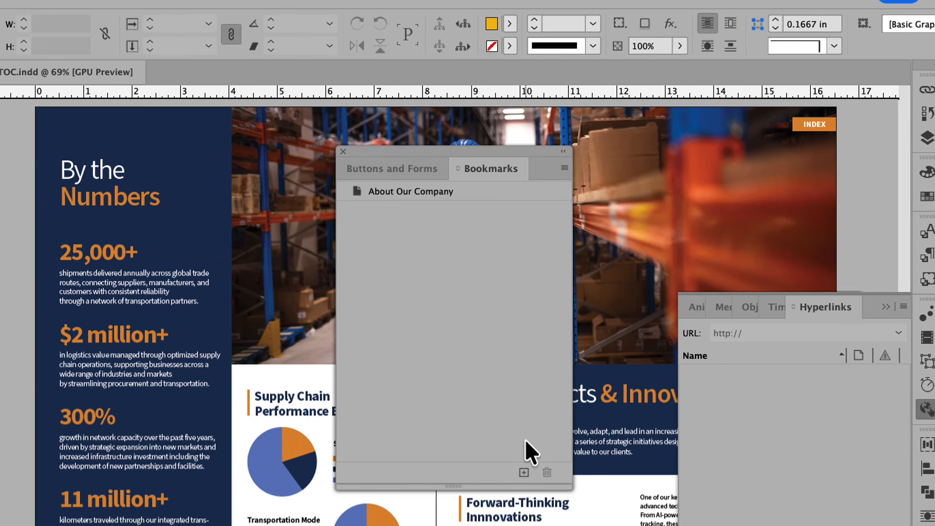
left_click(523, 473)
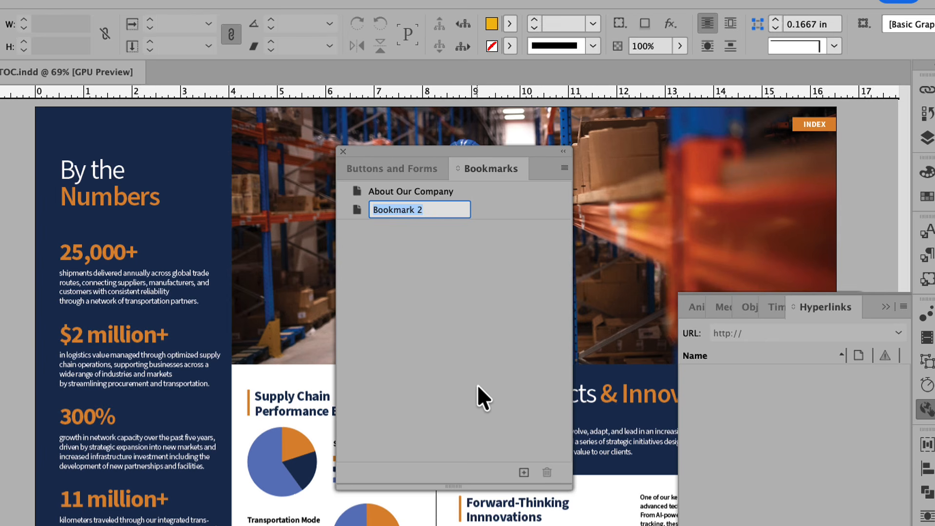
type("By the Num")
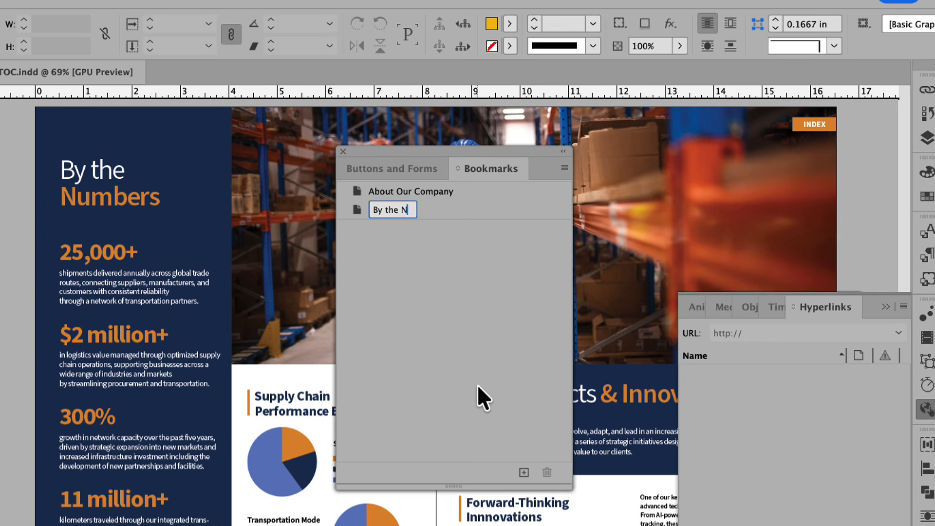
type("bers")
key("Return")
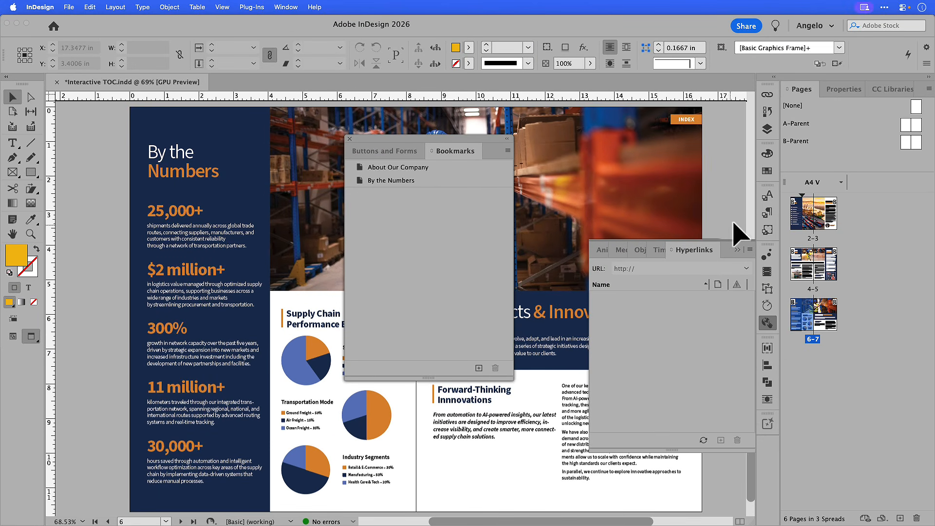
Give the "About Our Company" button on pages 2-3 a Go To Destination action that targets the About Our Company bookmark.
double_click(802, 215)
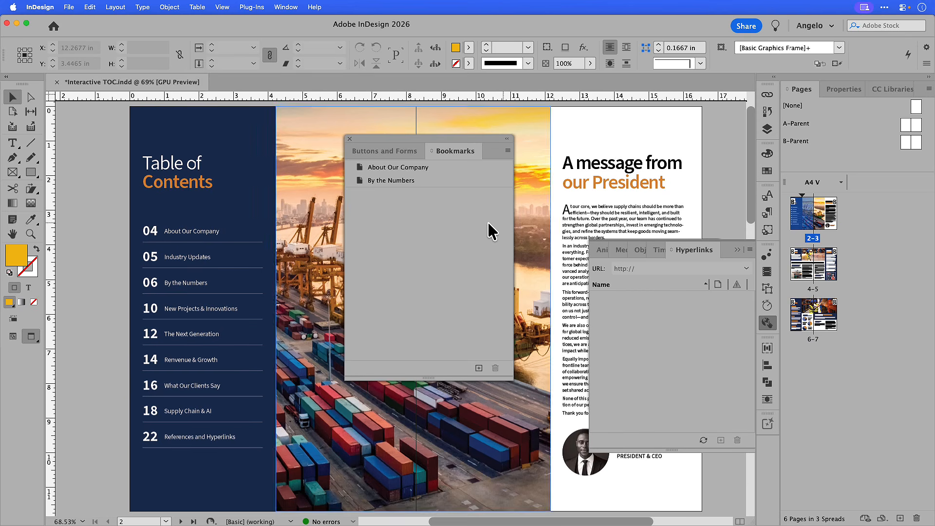
left_click(407, 152)
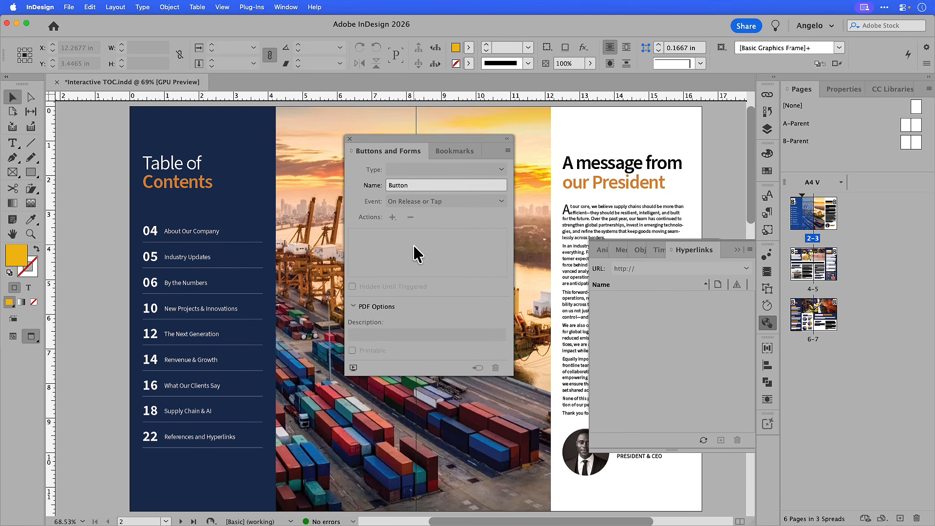
left_click(256, 235)
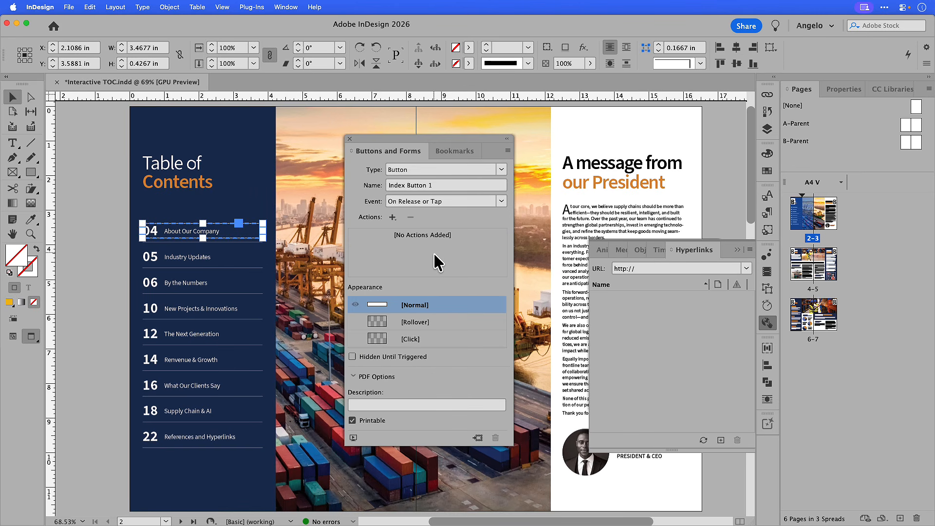
left_click(393, 217)
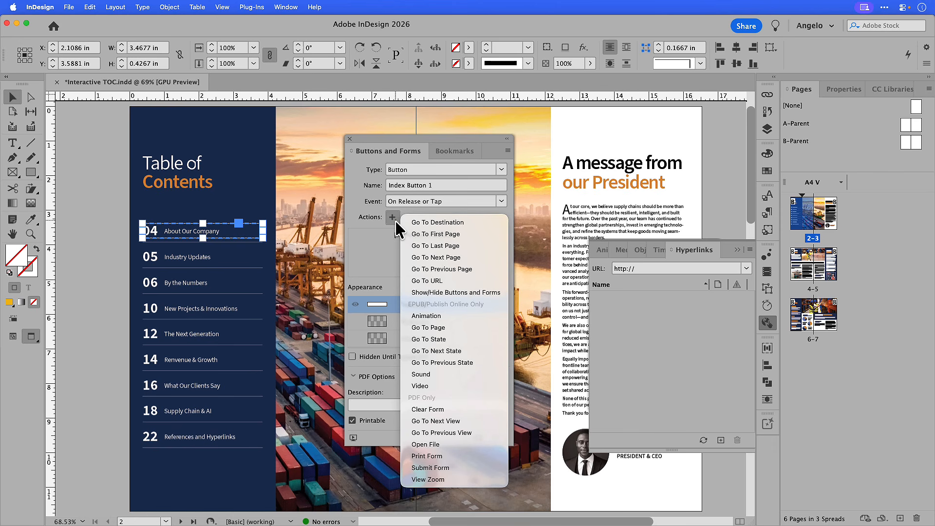
left_click(478, 223)
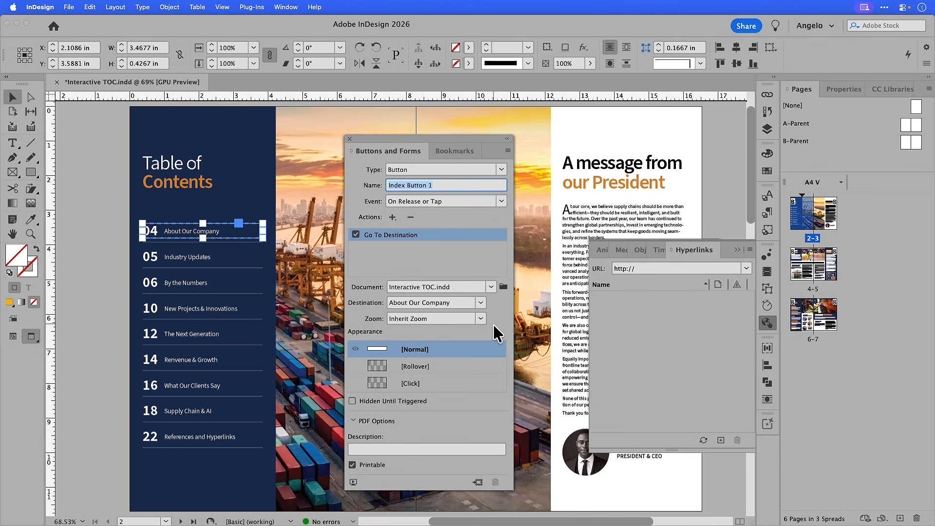
Add a rollover appearance to the "About Our Company" button with its number and text coloured in the R=217 G=136 B=48 swatch.
left_click(424, 369)
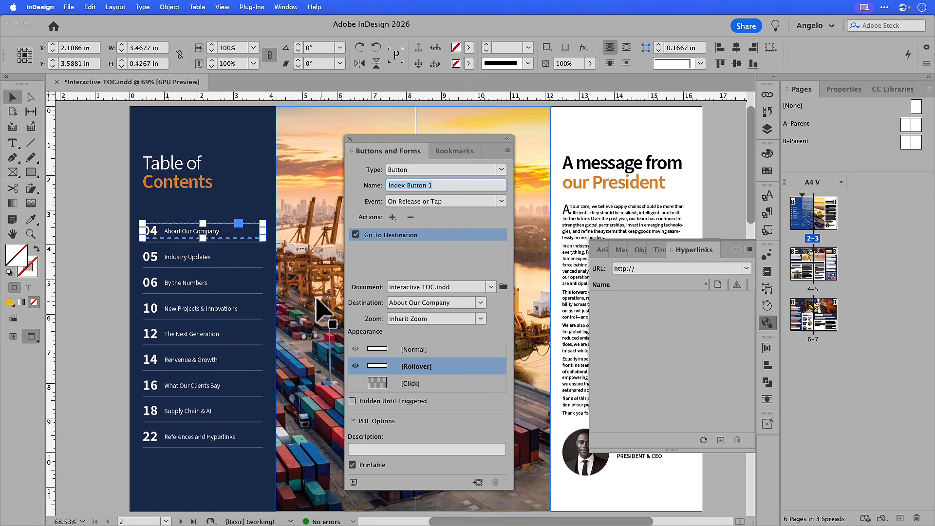
double_click(233, 239)
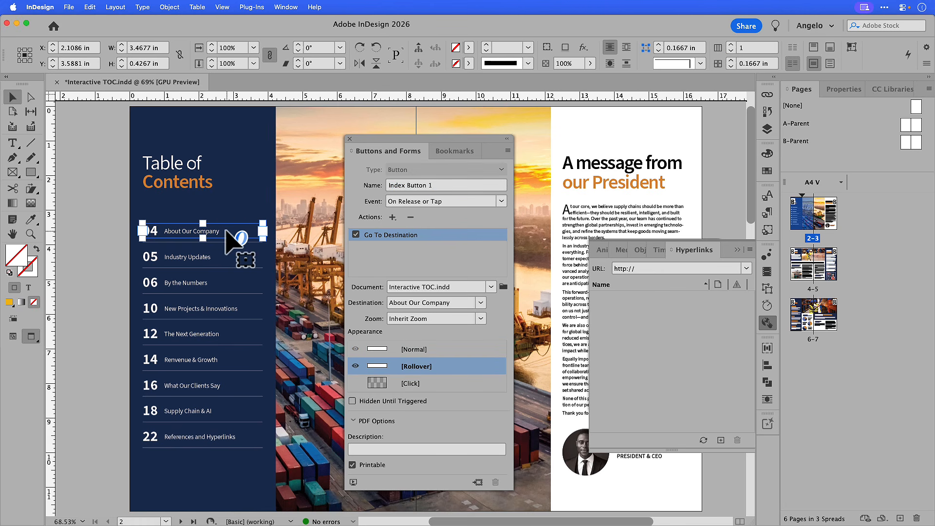
double_click(228, 229)
left_click_drag(228, 229, 141, 225)
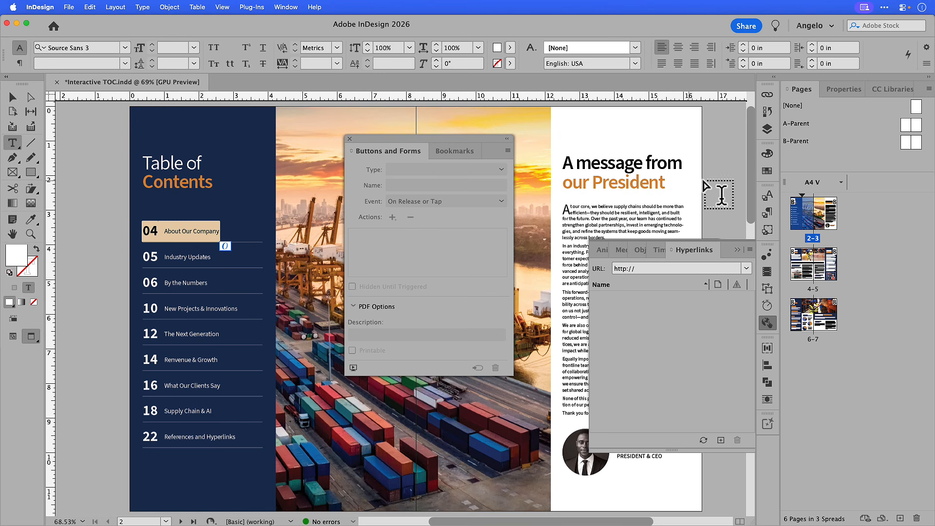
left_click(767, 172)
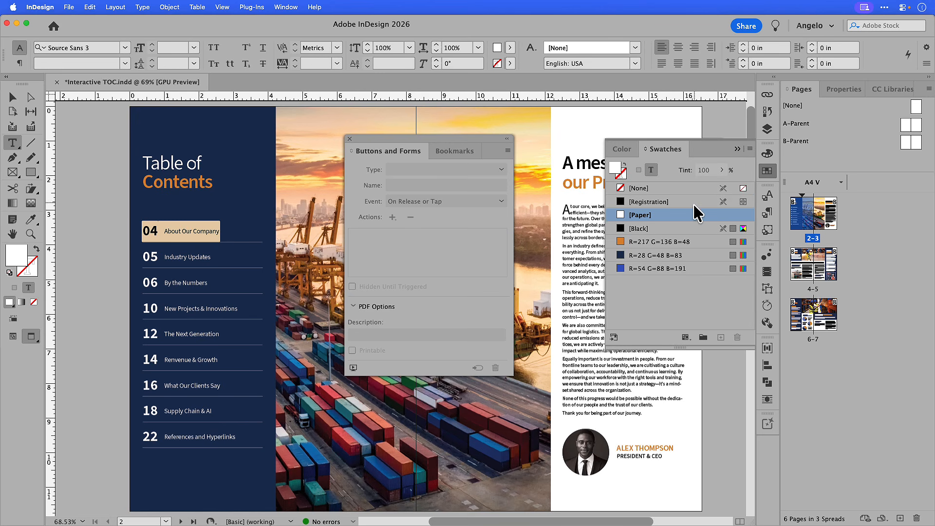
left_click(665, 243)
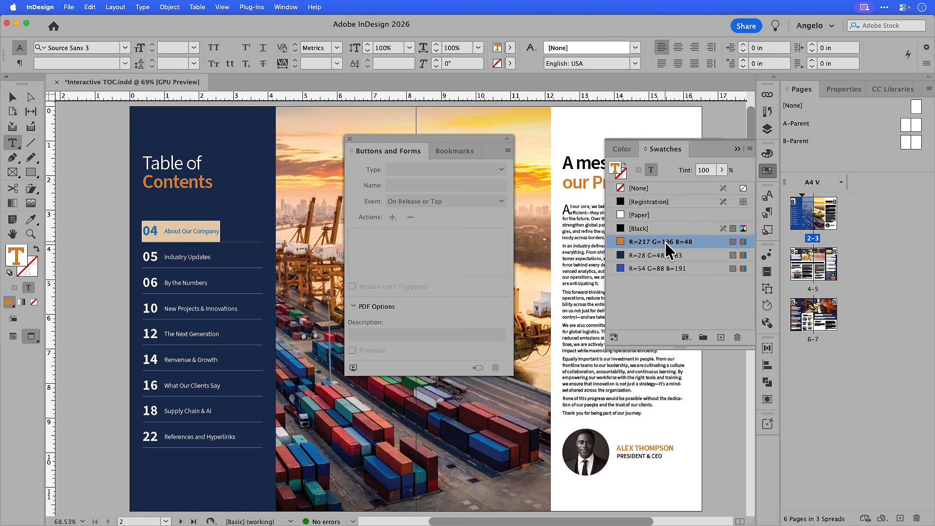
left_click(12, 97)
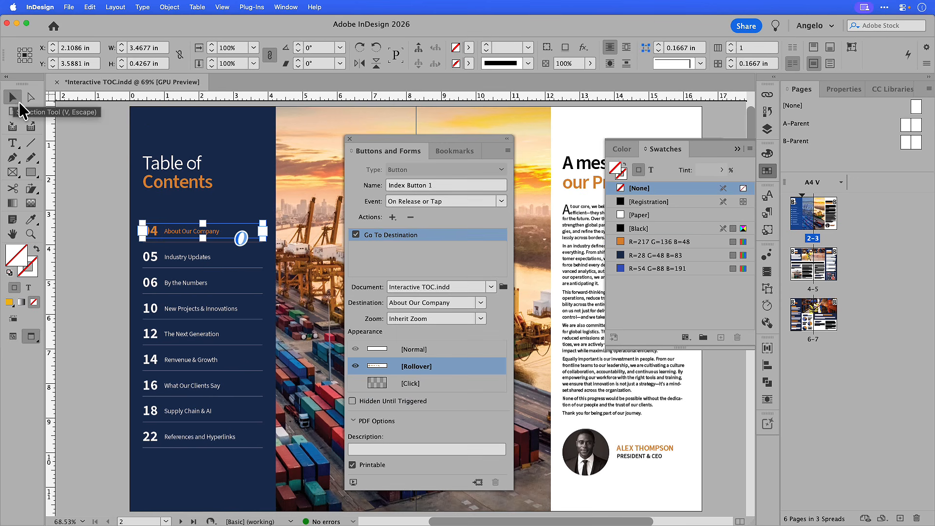
left_click(463, 352)
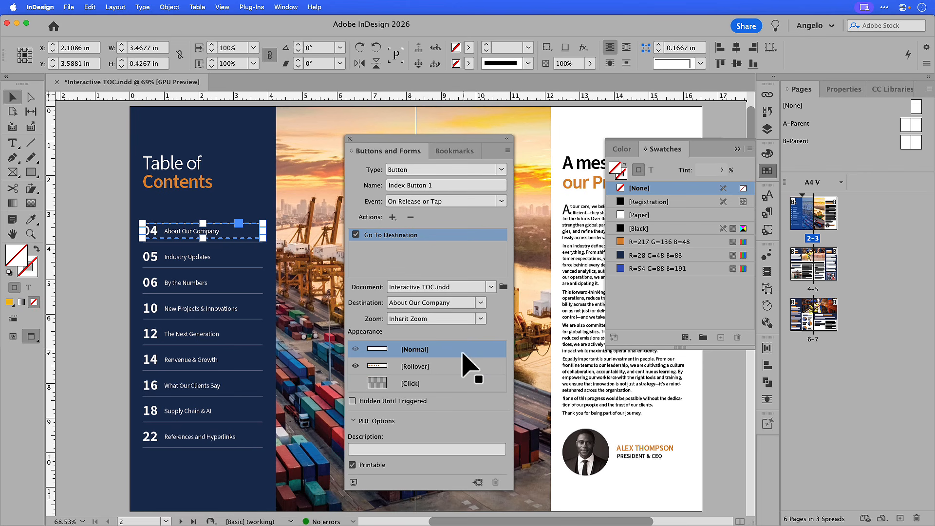
left_click(439, 365)
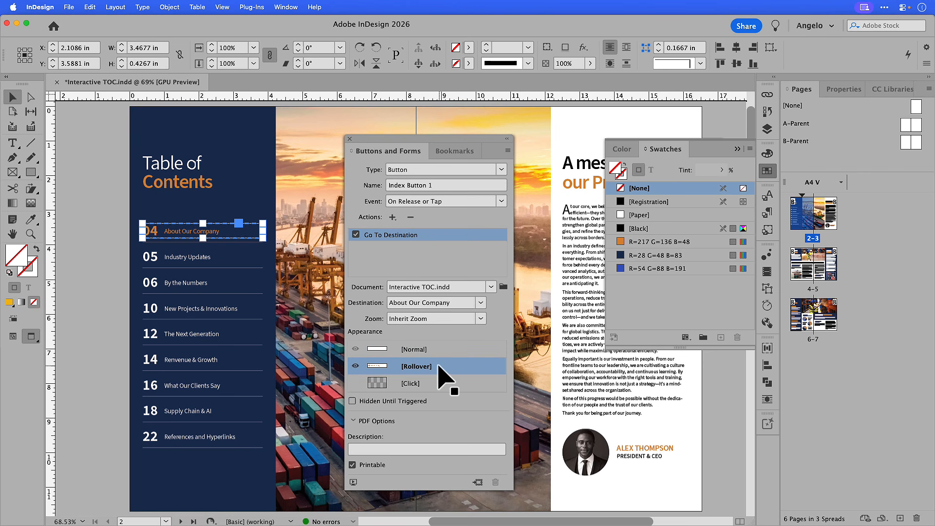
left_click(439, 349)
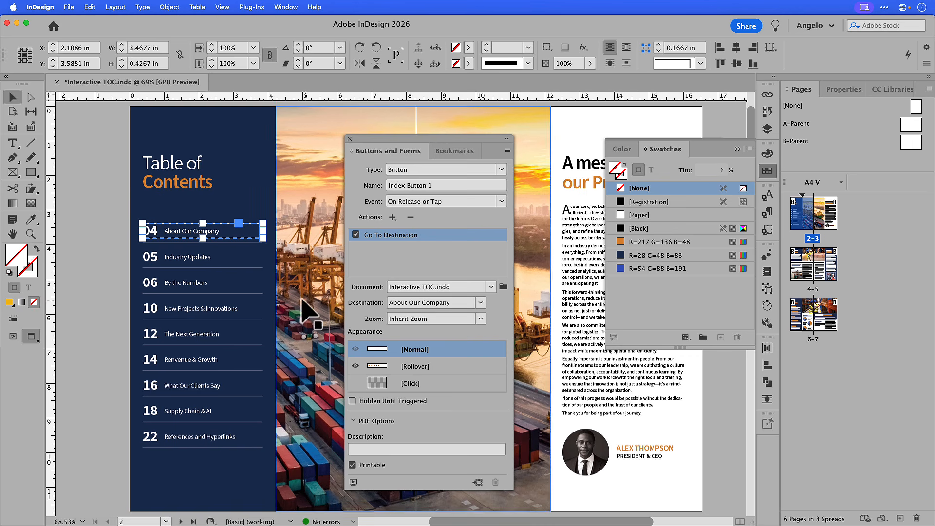
Convert the "By the Numbers" entry in the table of contents into a button named "Index Button 2".
left_click(222, 286)
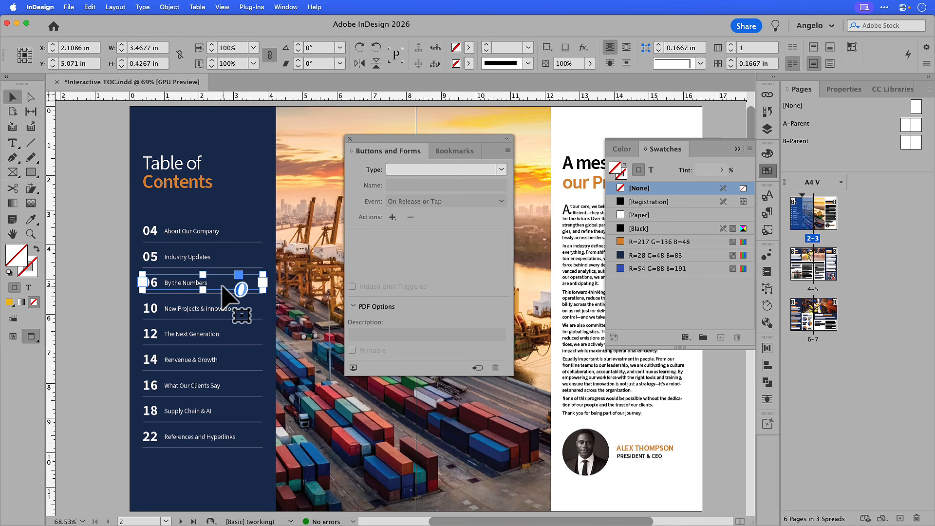
left_click(457, 173)
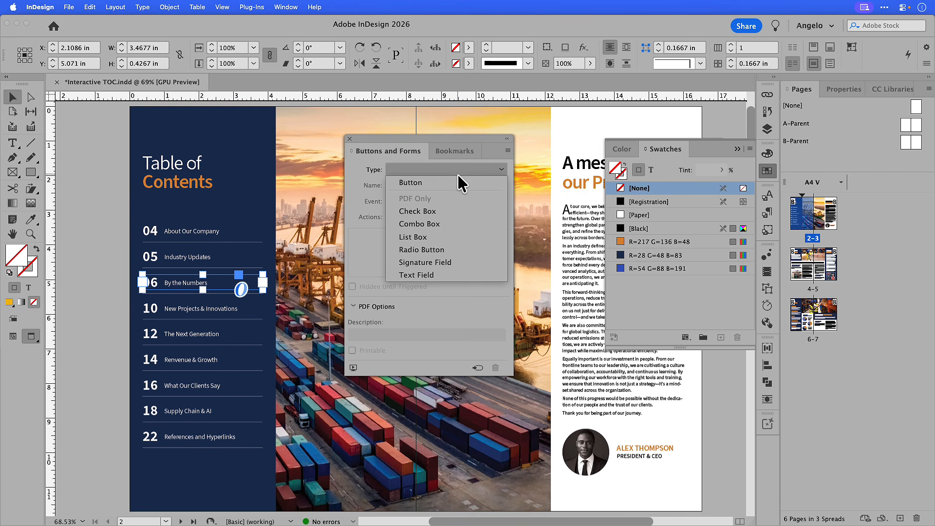
left_click(454, 180)
triple_click(433, 185)
type("Index Button 2")
key("Return")
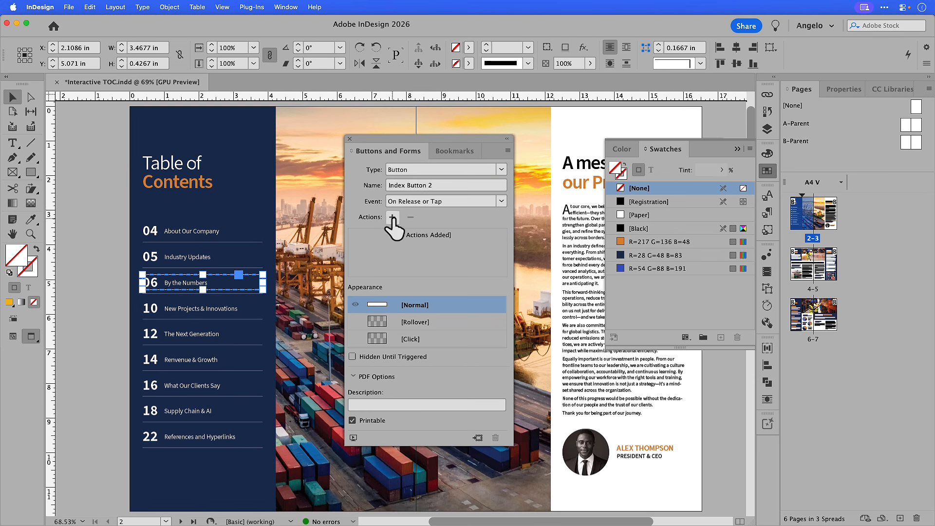
Give the "By the Numbers" button a Go To Destination action that targets the By the Numbers bookmark.
left_click(392, 218)
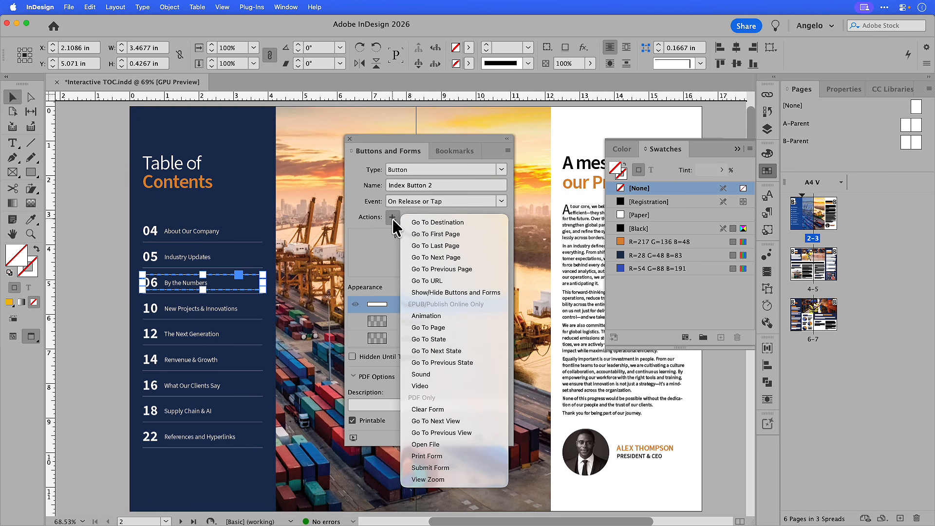
left_click(478, 223)
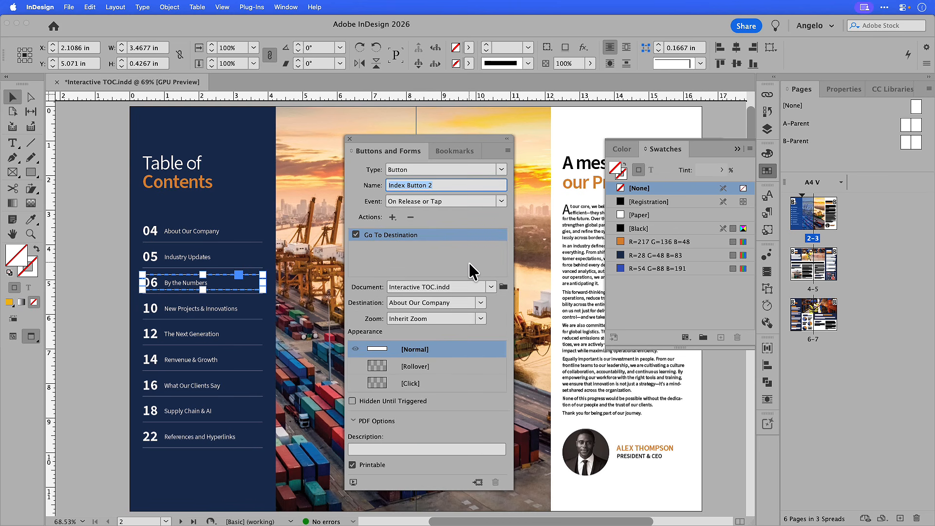
left_click(481, 304)
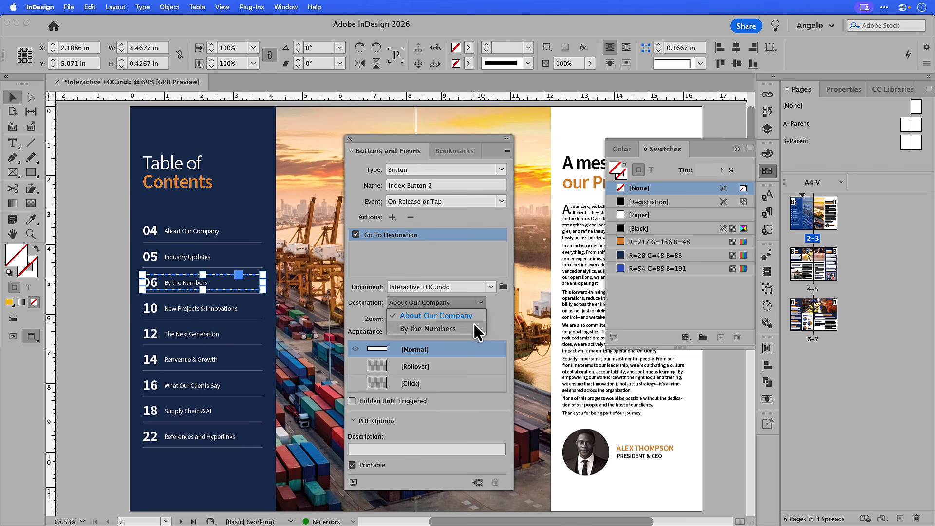
left_click(472, 323)
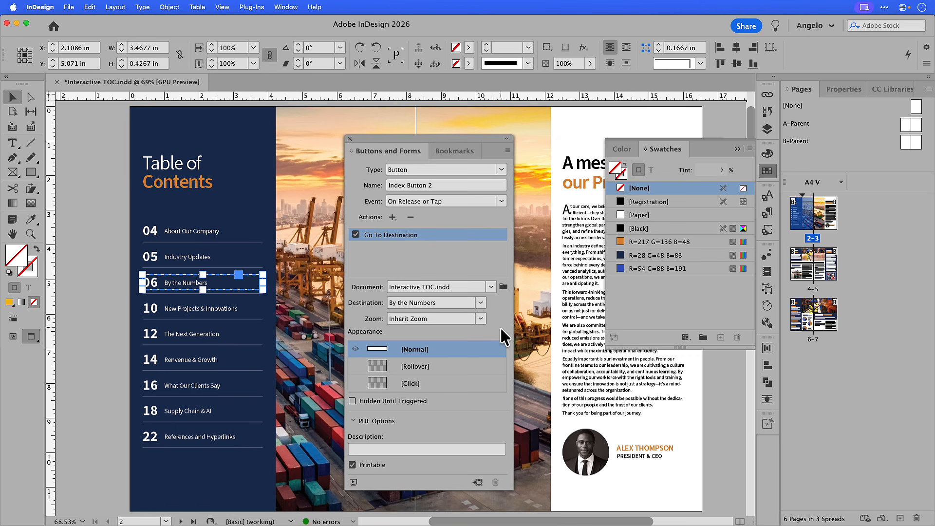
Add a rollover appearance to the "By the Numbers" button with its number and text coloured in the R=217 G=136 B=48 swatch.
left_click(453, 365)
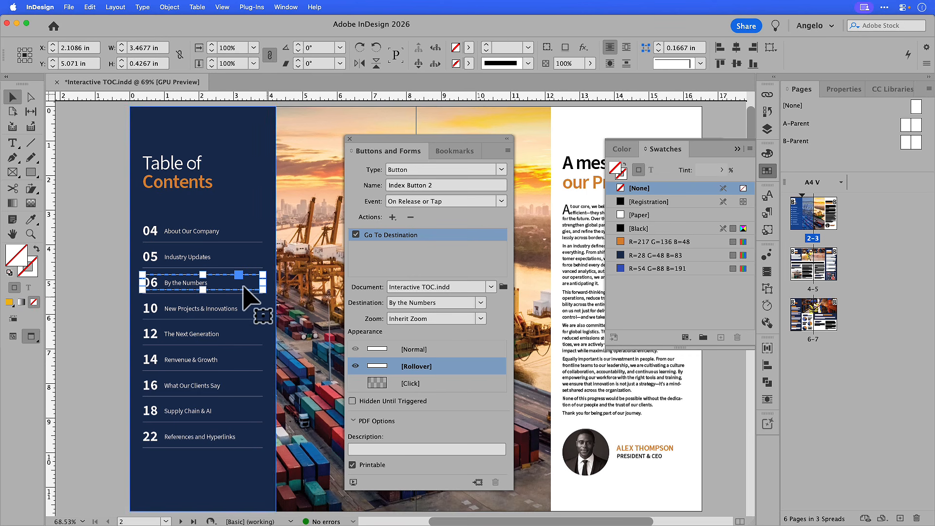
double_click(220, 281)
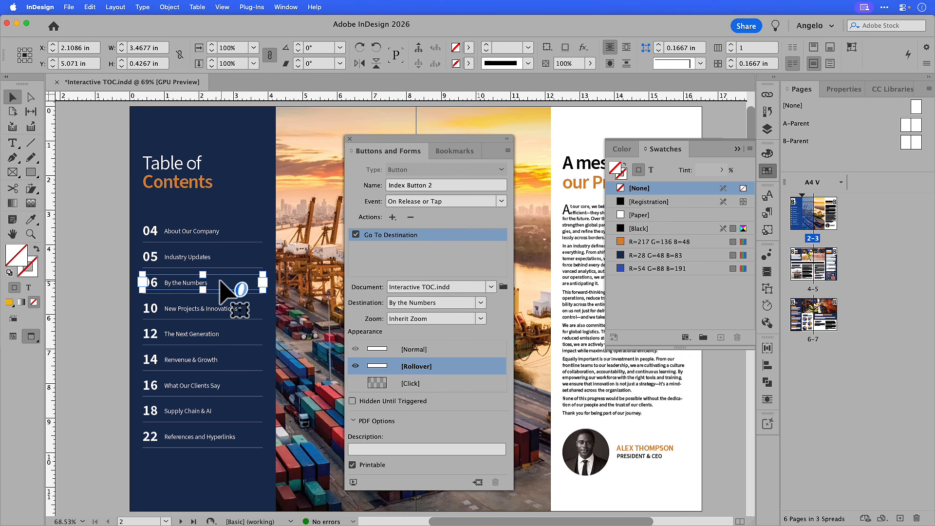
double_click(220, 281)
left_click_drag(208, 282, 141, 278)
left_click(637, 242)
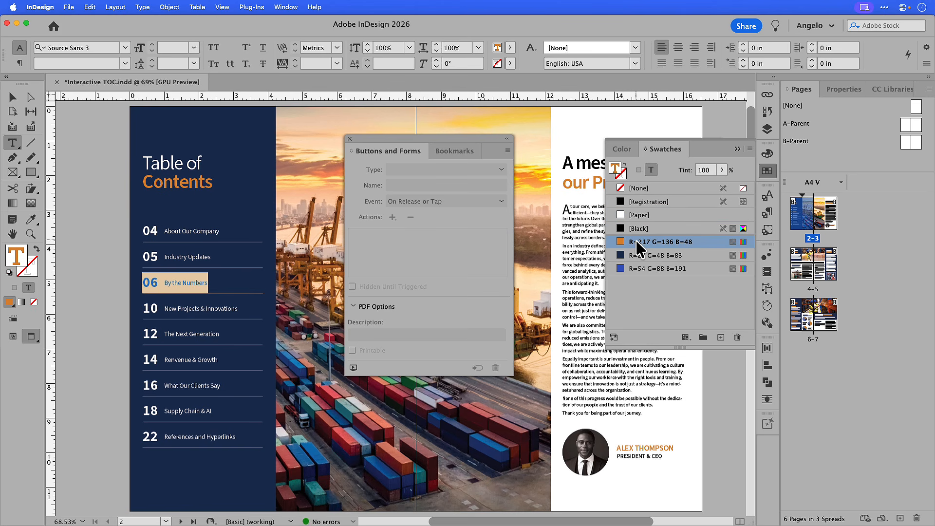
left_click(16, 97)
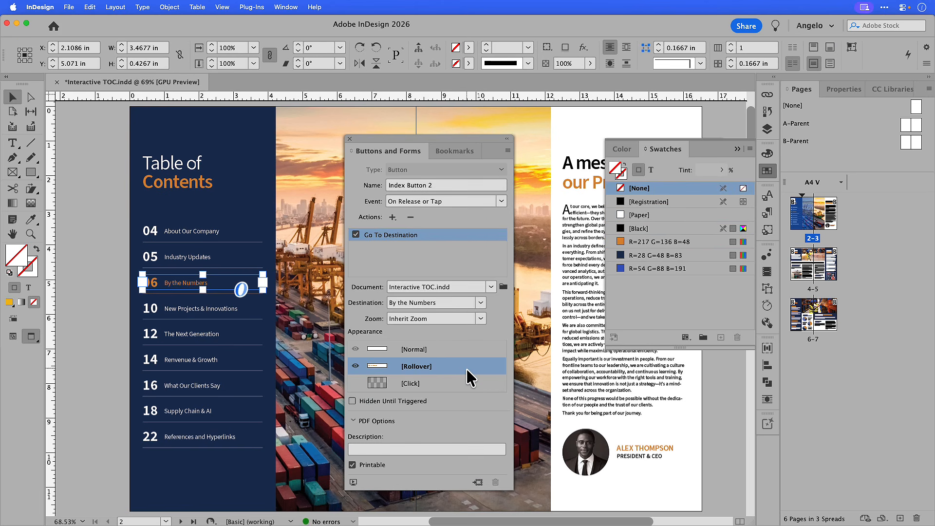
left_click(468, 351)
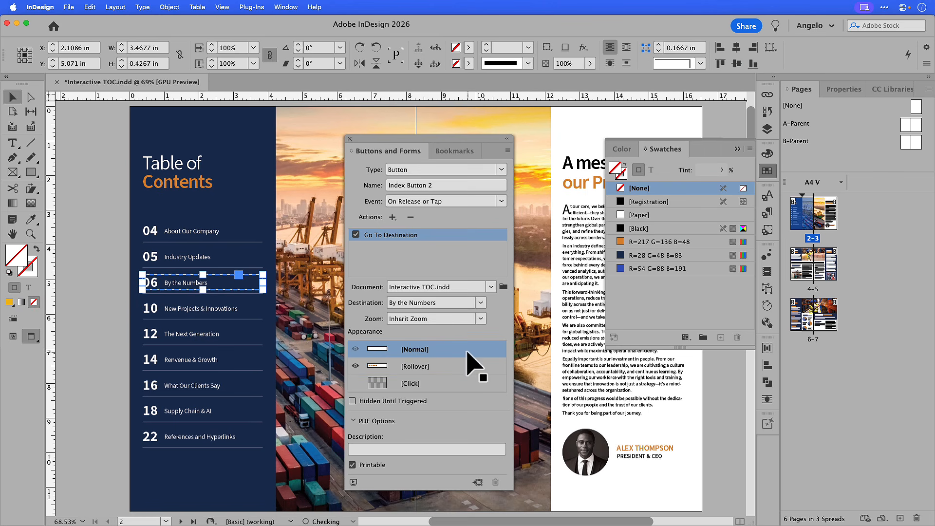
left_click(456, 363)
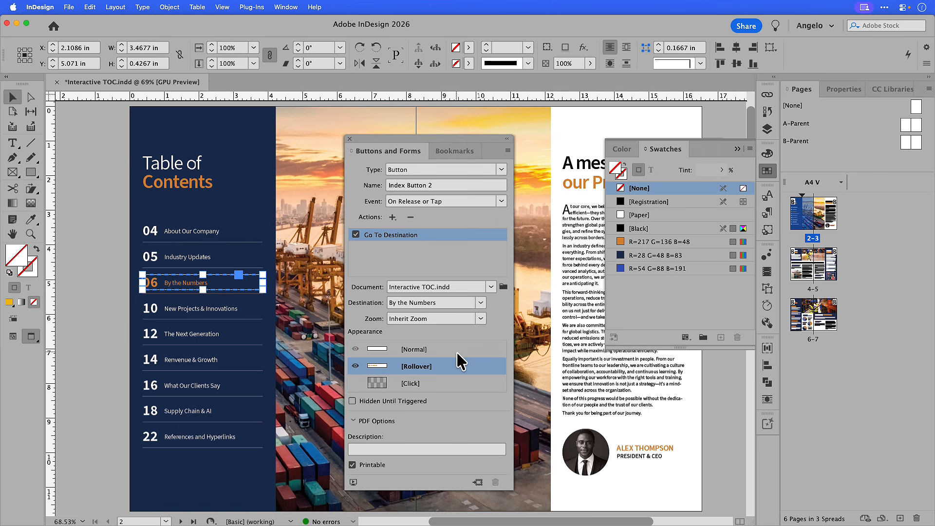
left_click(456, 350)
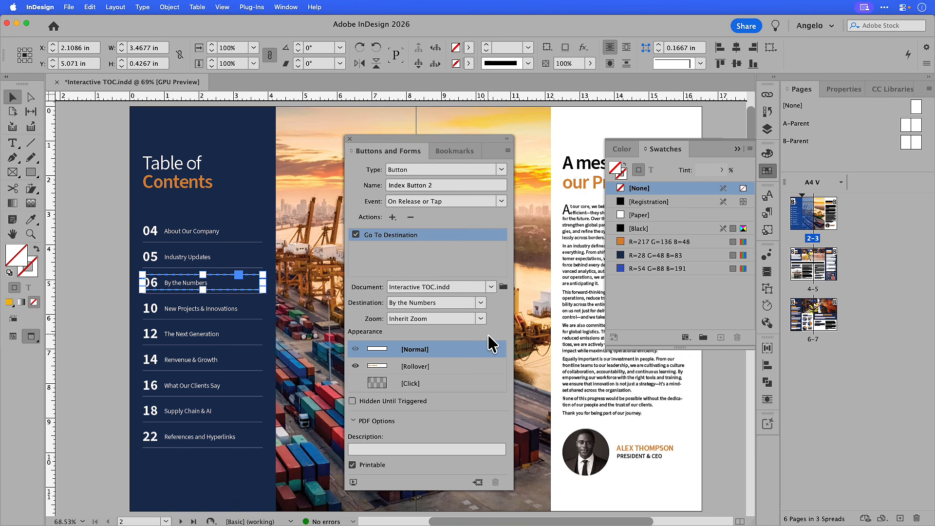
Convert the INDEX label on page 5 into a button named "Index Home Button" with a Go To First Page action.
double_click(801, 269)
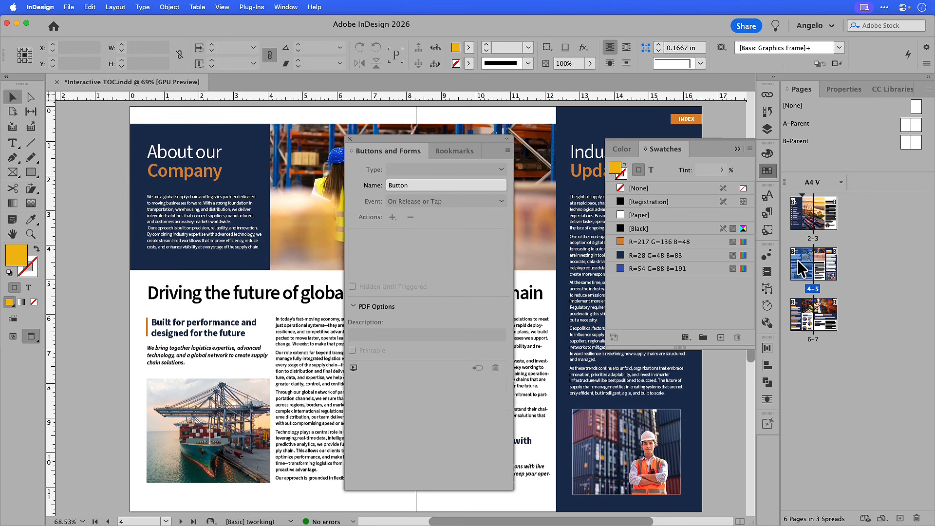
left_click(737, 149)
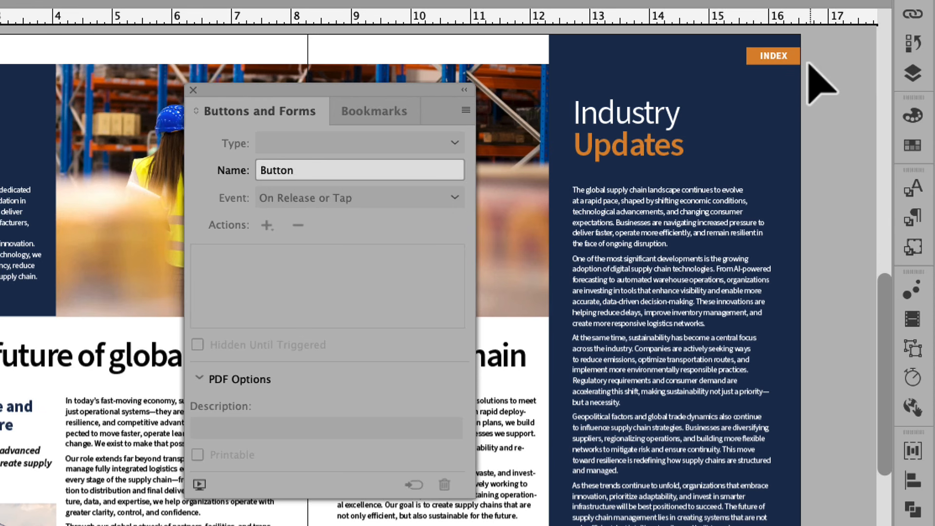
left_click(764, 61)
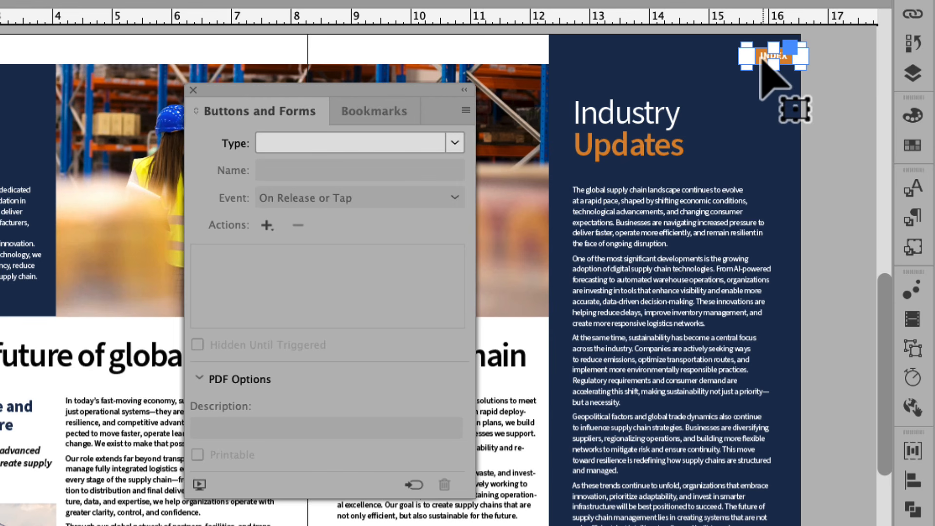
left_click(455, 143)
left_click(419, 166)
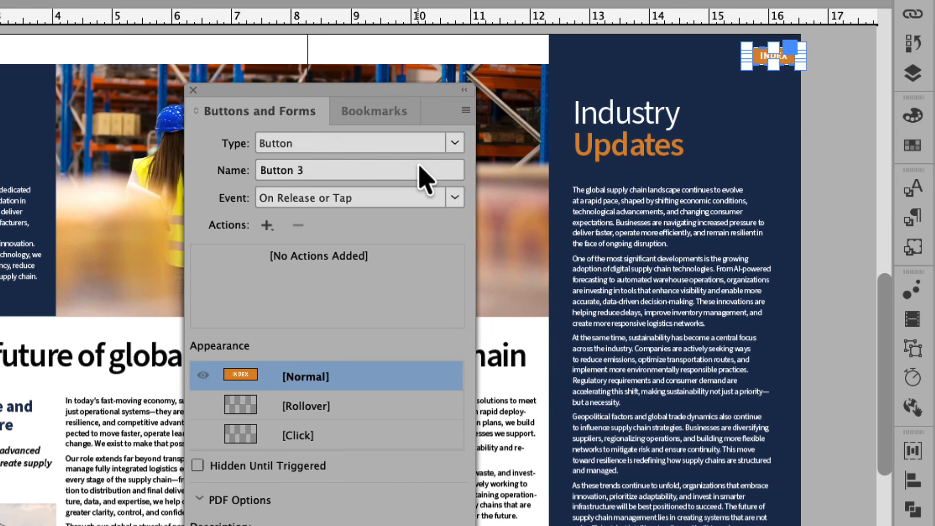
left_click_drag(327, 171, 235, 169)
type("Index Home Button")
key("Return")
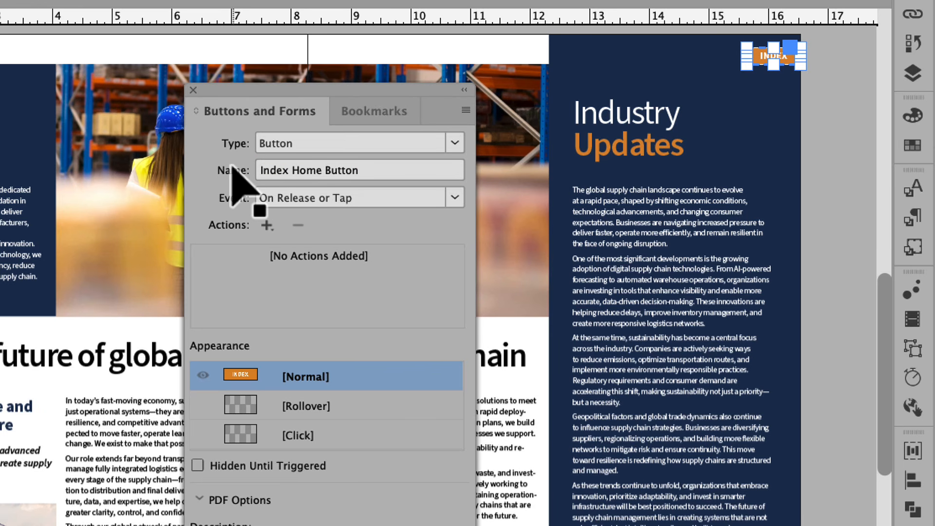
left_click(267, 225)
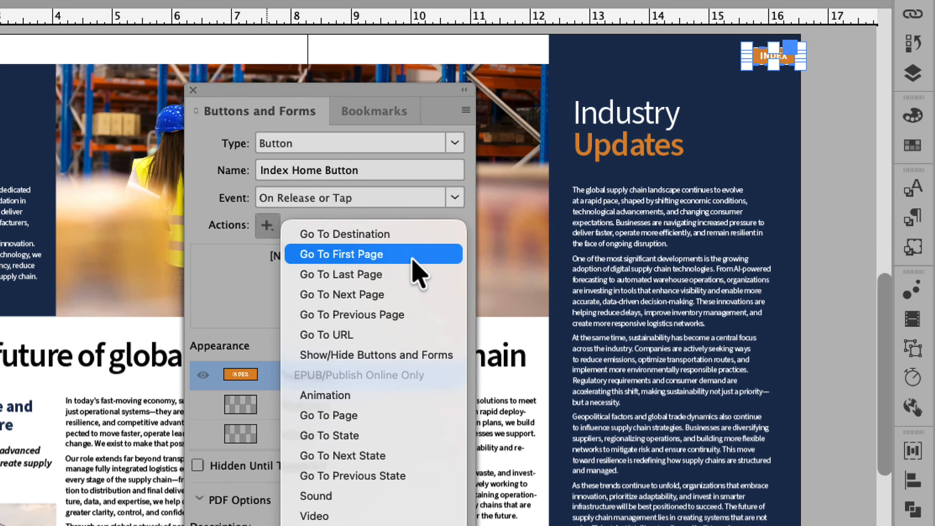
left_click(413, 261)
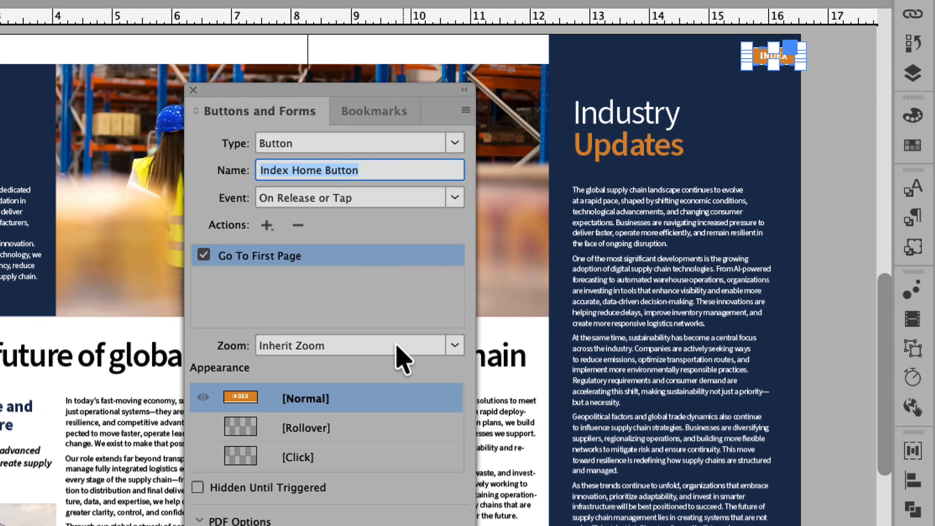
Add a rollover appearance to the INDEX button on page 5, filled with the R=54 G=88 B=191 swatch.
left_click(320, 429)
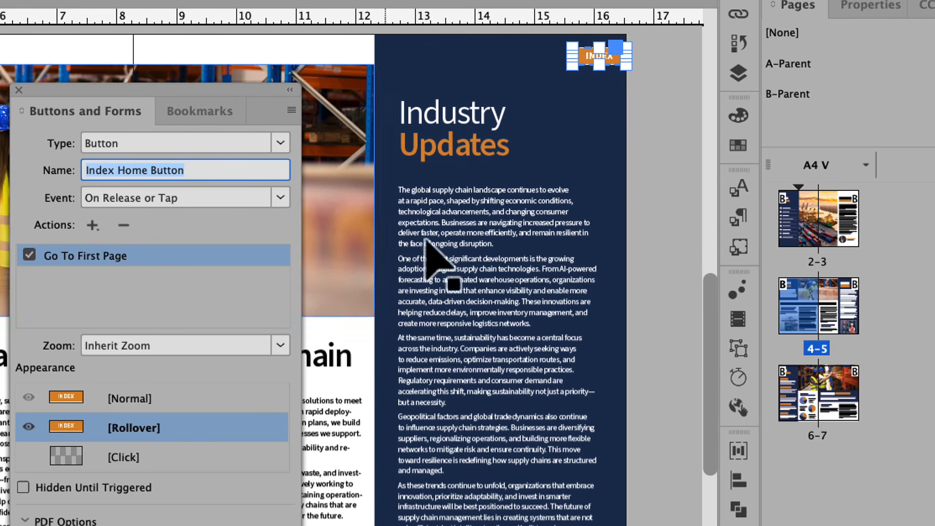
left_click(836, 148)
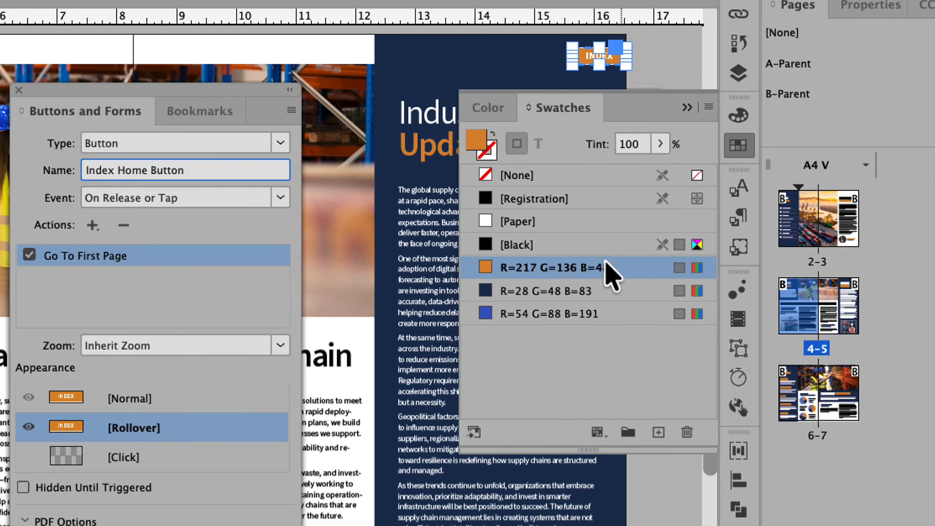
left_click(537, 314)
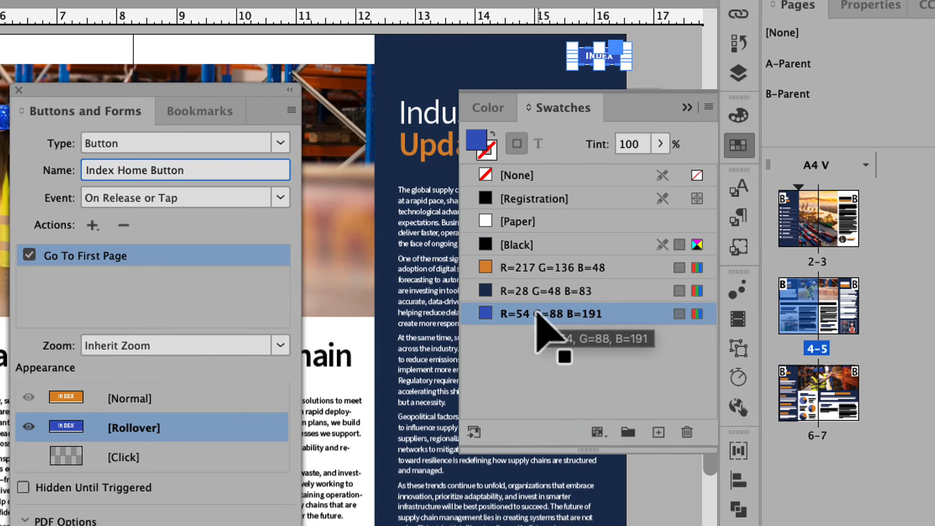
left_click(156, 401)
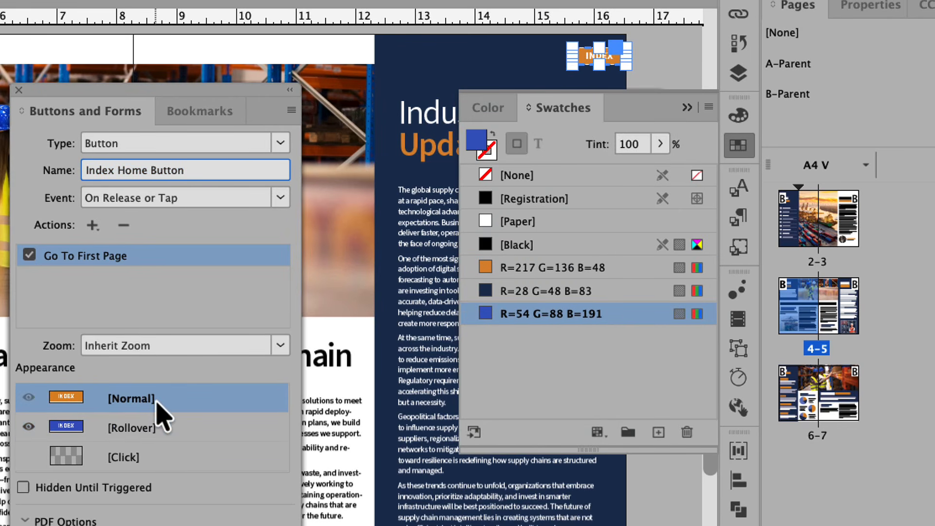
left_click(148, 426)
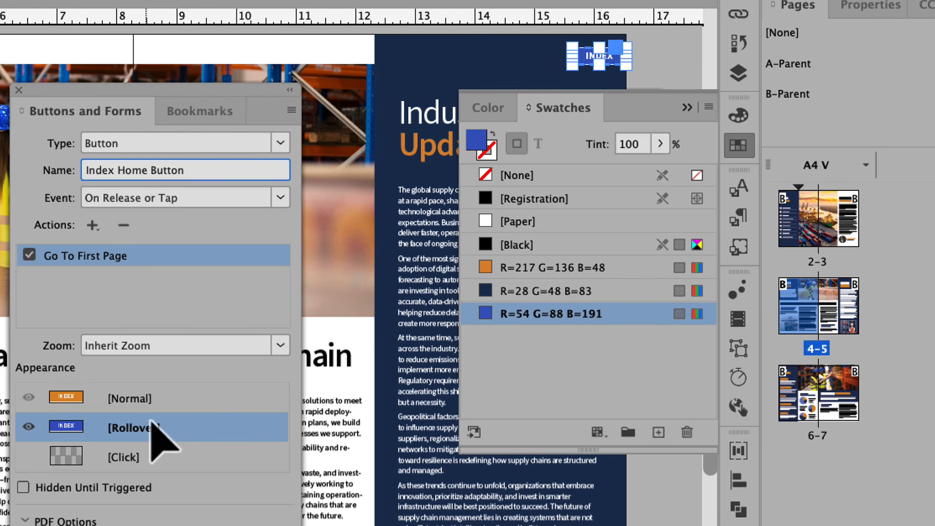
Return the INDEX button on page 5 to its Normal appearance state, close the Swatches, and deselect the button.
left_click(168, 400)
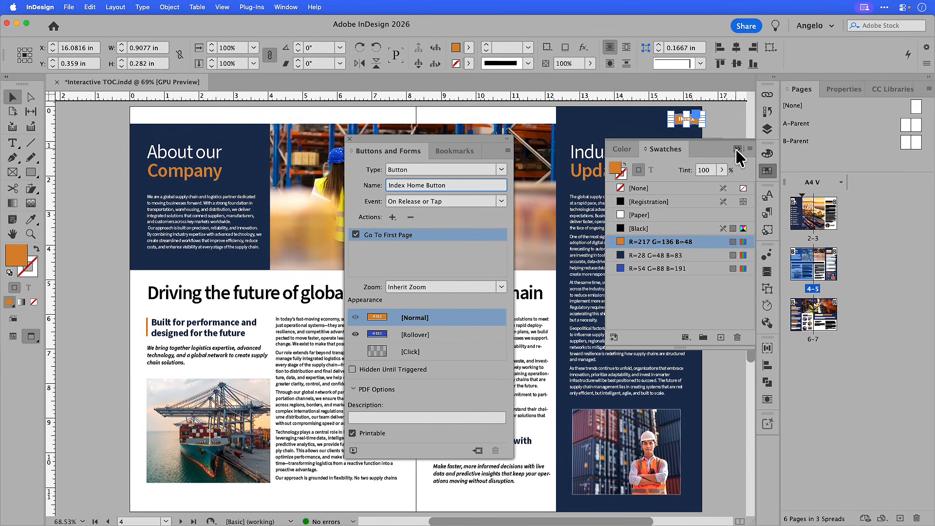
left_click(736, 149)
left_click(724, 166)
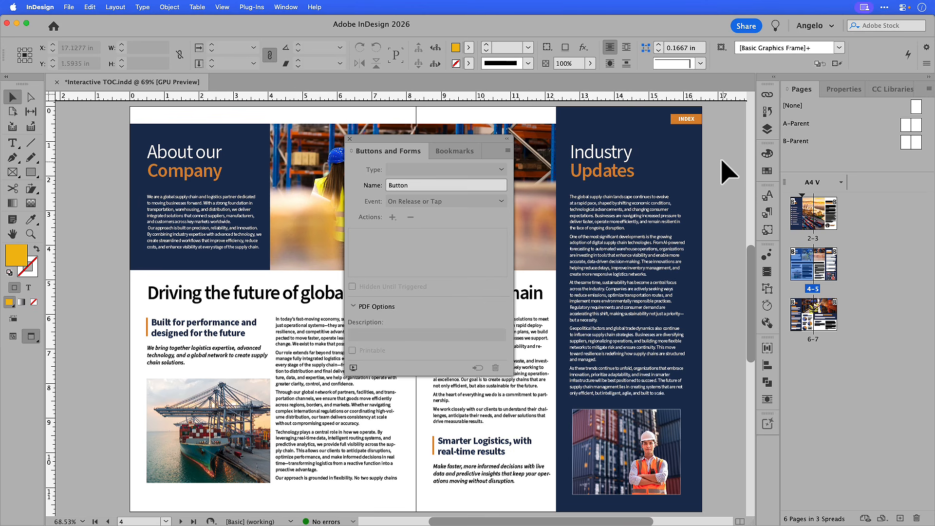
Replace the plain INDEX label on the 6-7 spread with a copy of page 5's interactive INDEX button, pasted in place.
left_click(685, 119)
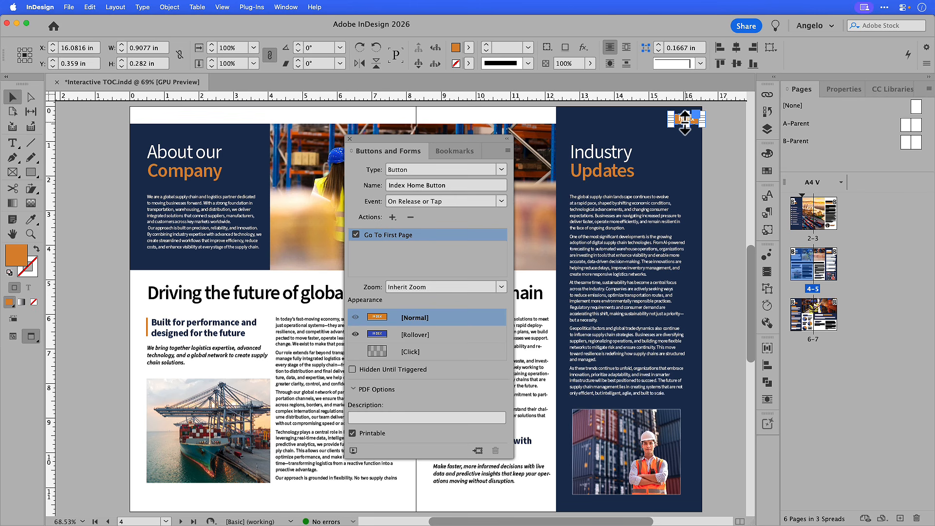
double_click(808, 318)
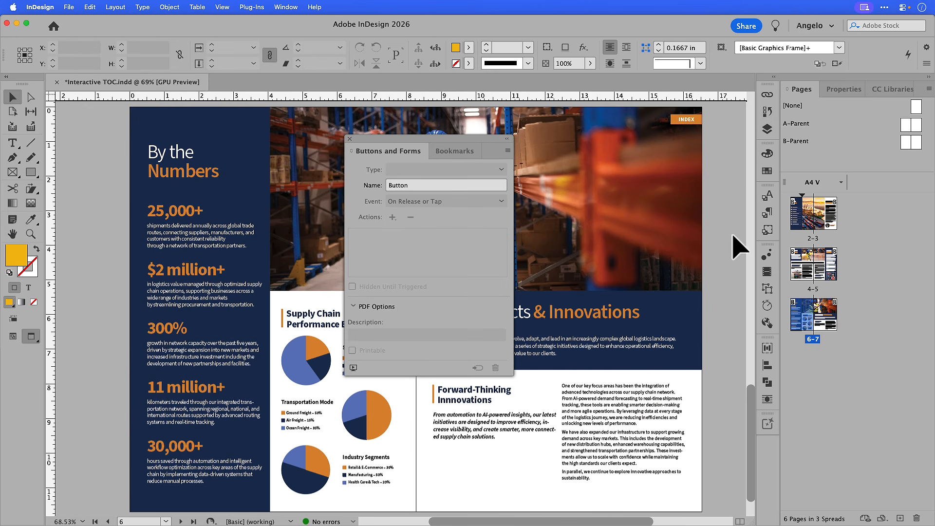
left_click(688, 118)
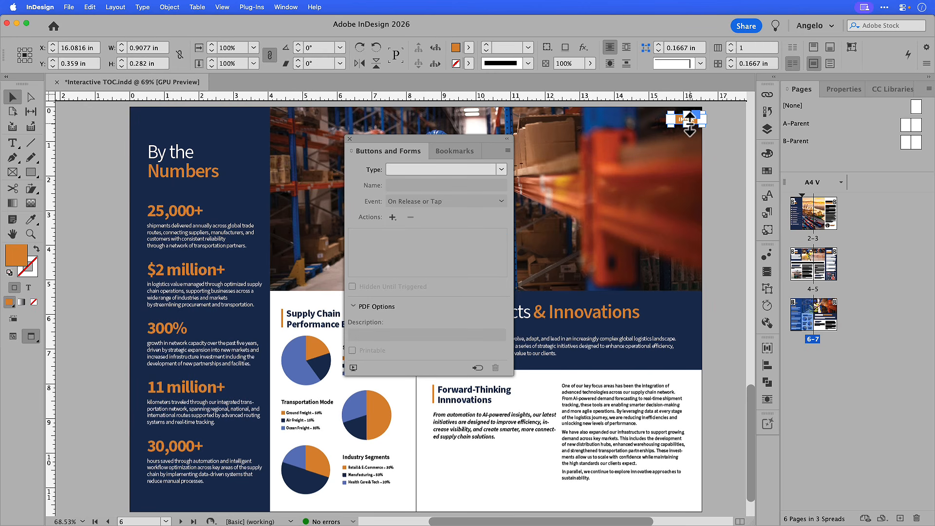
key("Delete")
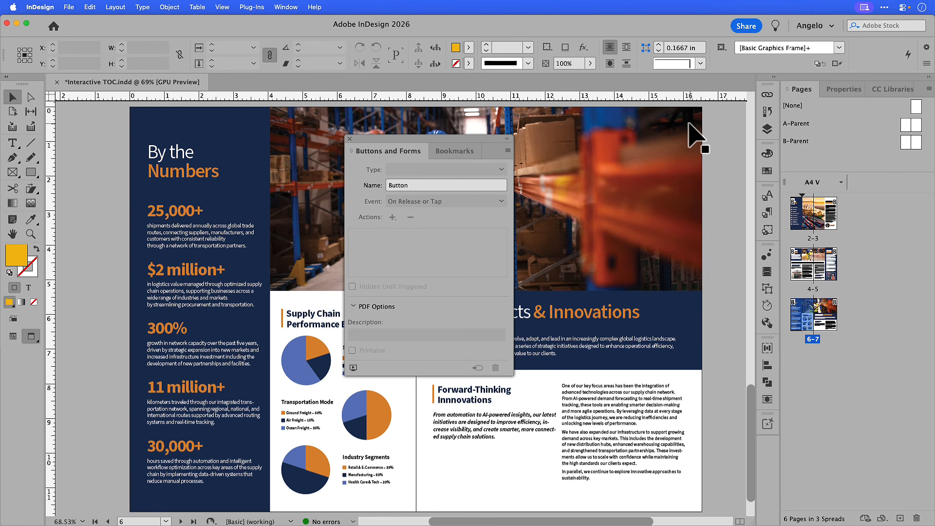
key("alt+shift+super+v")
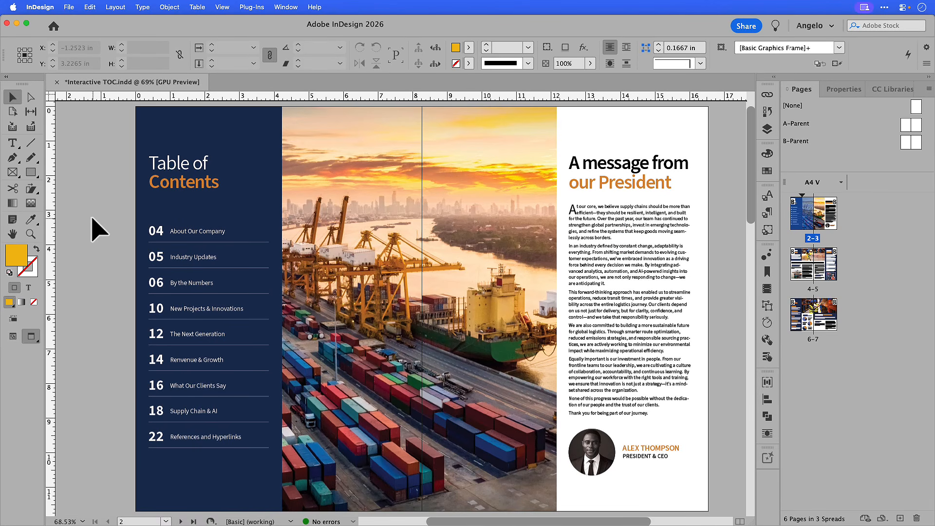
Export the document as Interactive TOC.pdf in Adobe PDF (Interactive) format, with all pages as spreads, Fit Page view and all forms and media included.
left_click(69, 6)
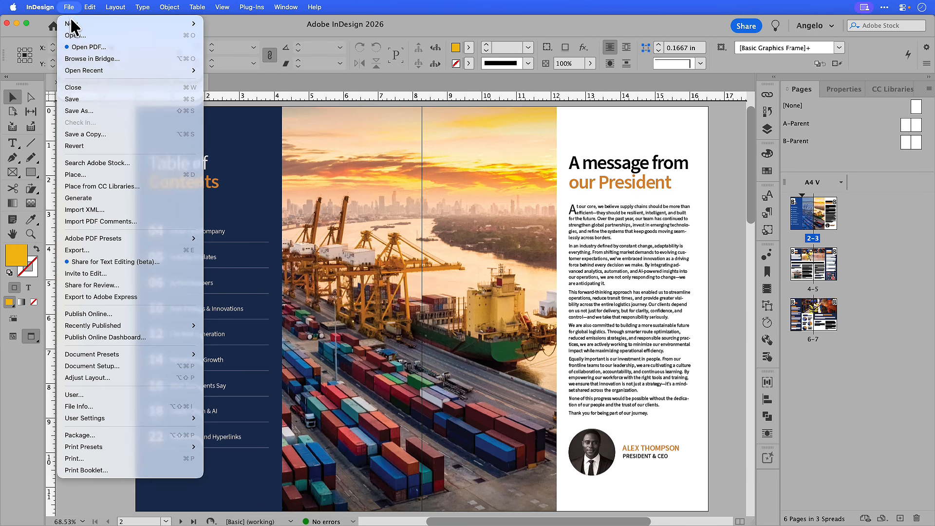
left_click(95, 250)
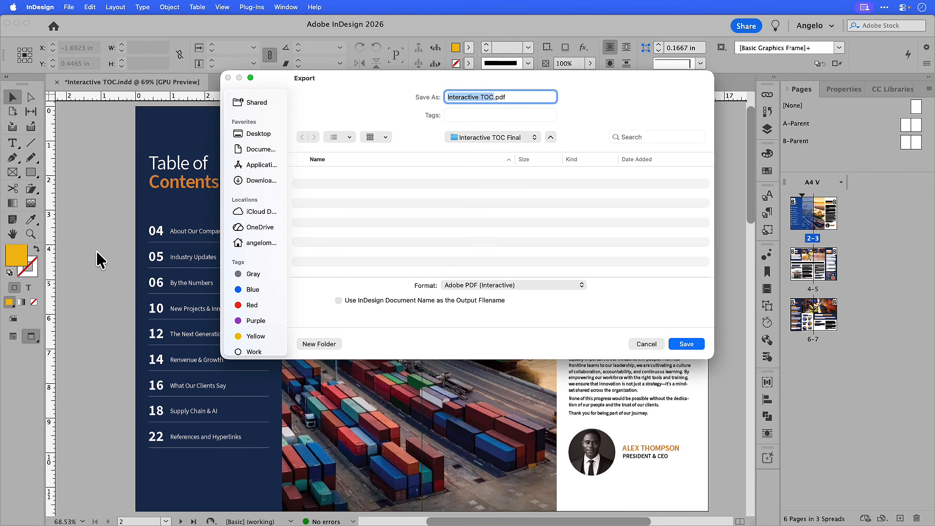
left_click(506, 286)
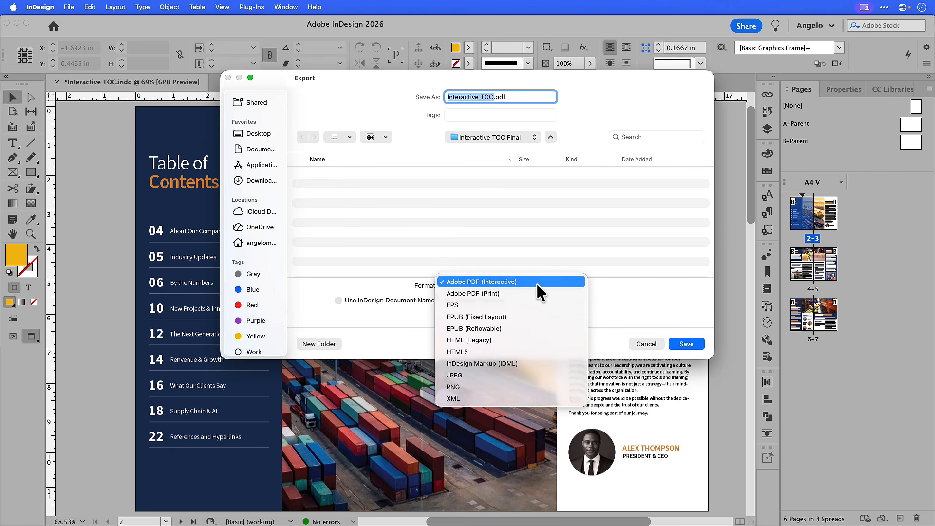
left_click(536, 282)
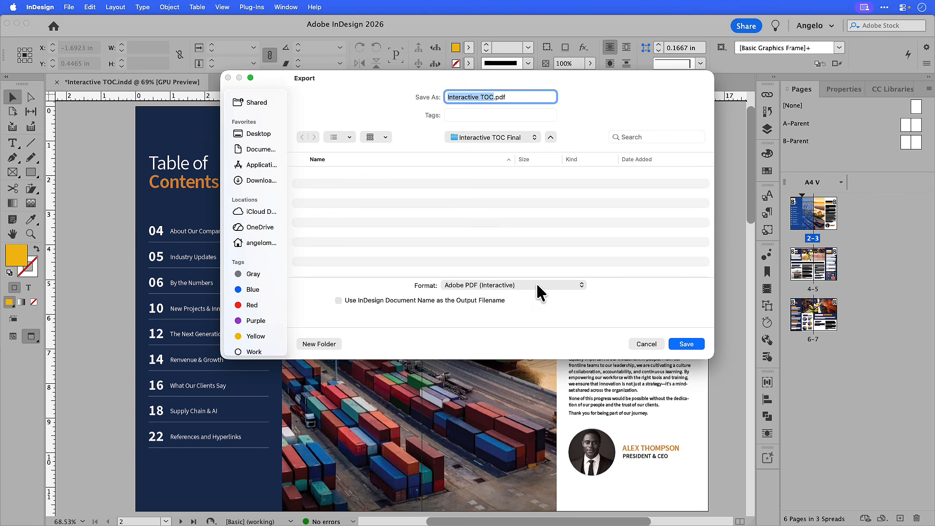
left_click(681, 342)
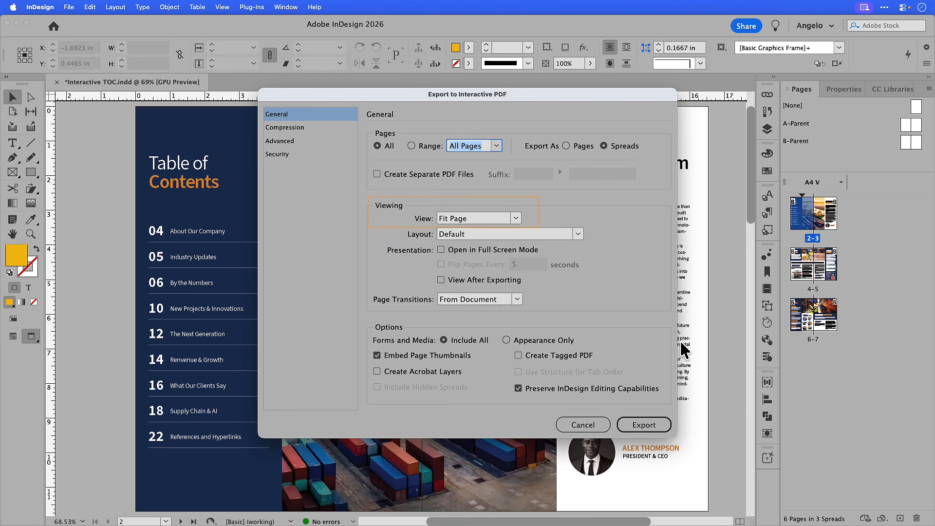
left_click(665, 423)
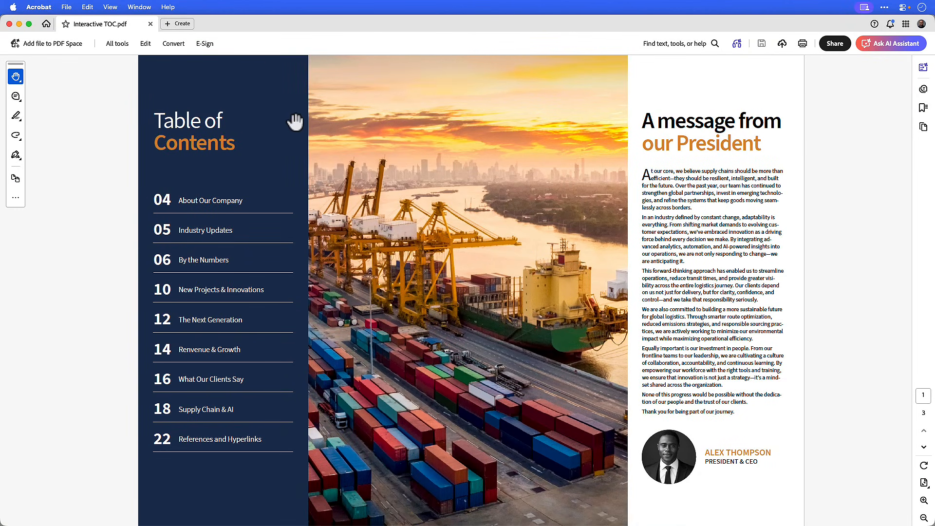
Switch to Acrobat and show the exported Interactive TOC.pdf in Full Screen Mode.
left_click(116, 8)
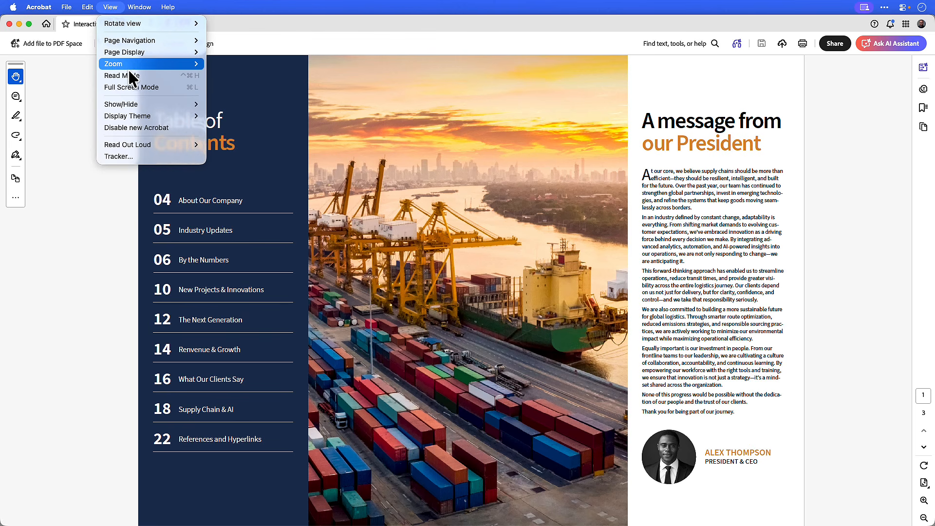
left_click(131, 88)
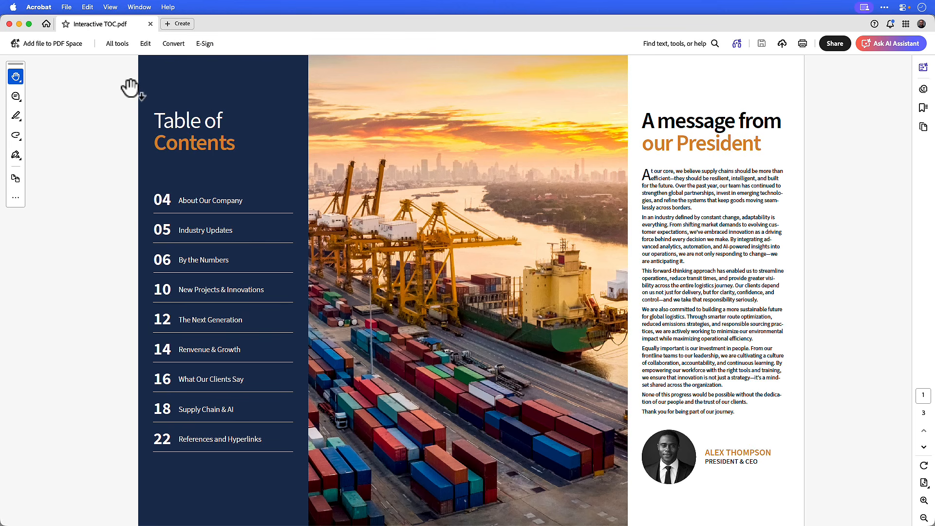